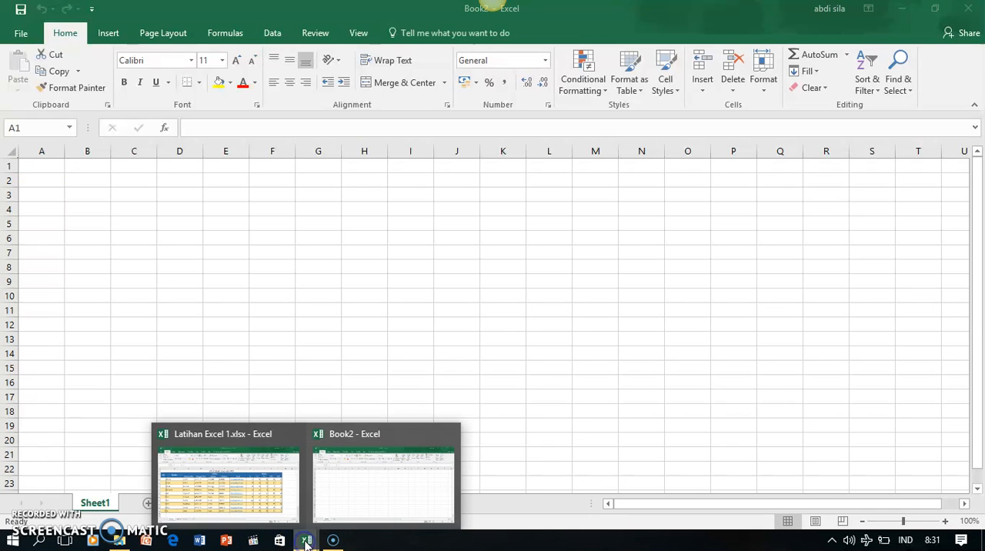
# Open the Latihan Excel 1.xlsx workbook and look through the student tables on the Kelas 7, Kelas 8 and Kelas 9 sheets
pyautogui.click(250, 520)
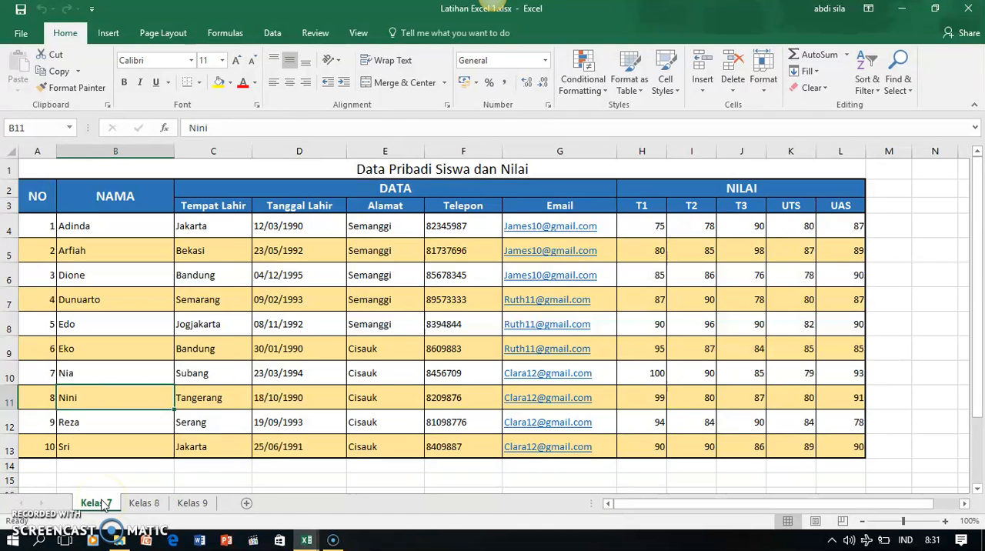
pyautogui.click(141, 504)
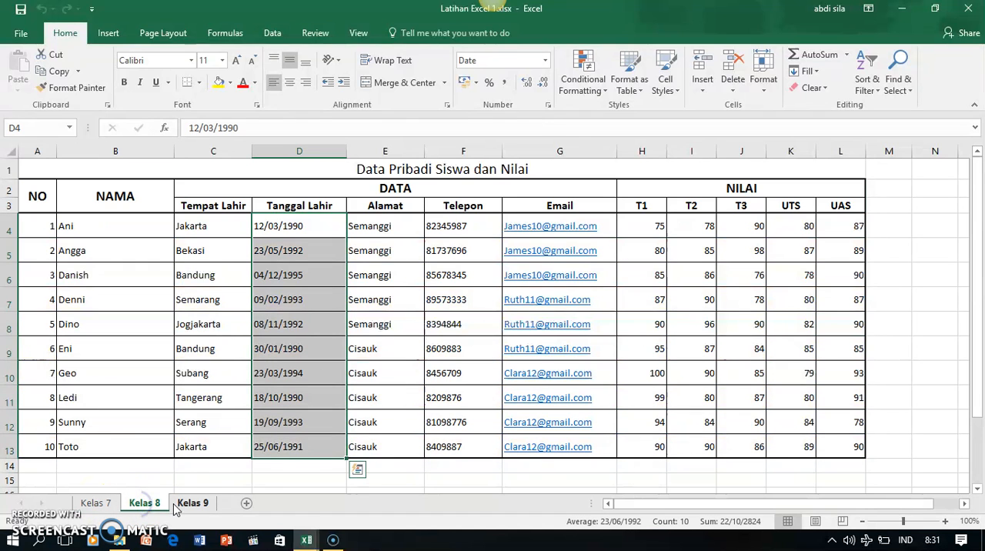
pyautogui.click(188, 504)
pyautogui.click(142, 504)
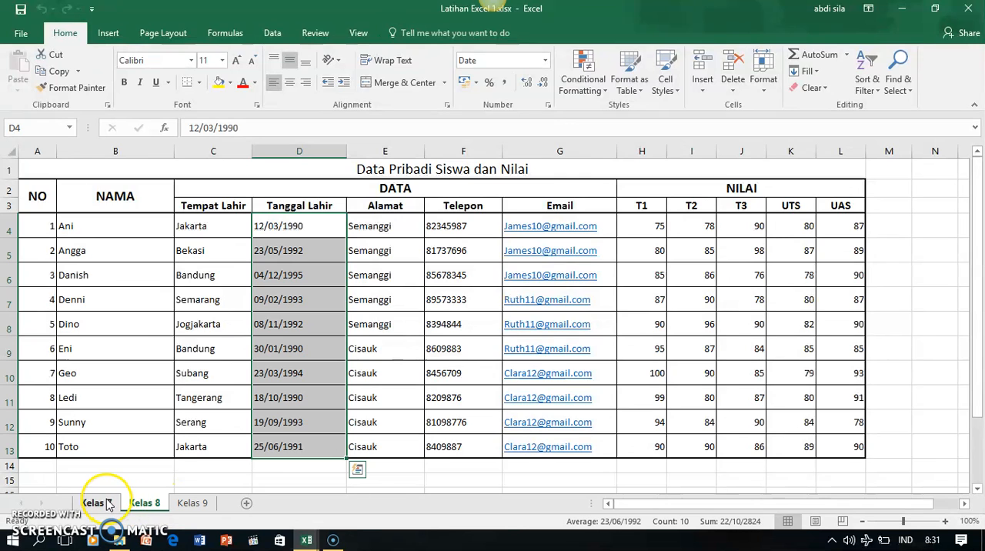
pyautogui.click(109, 504)
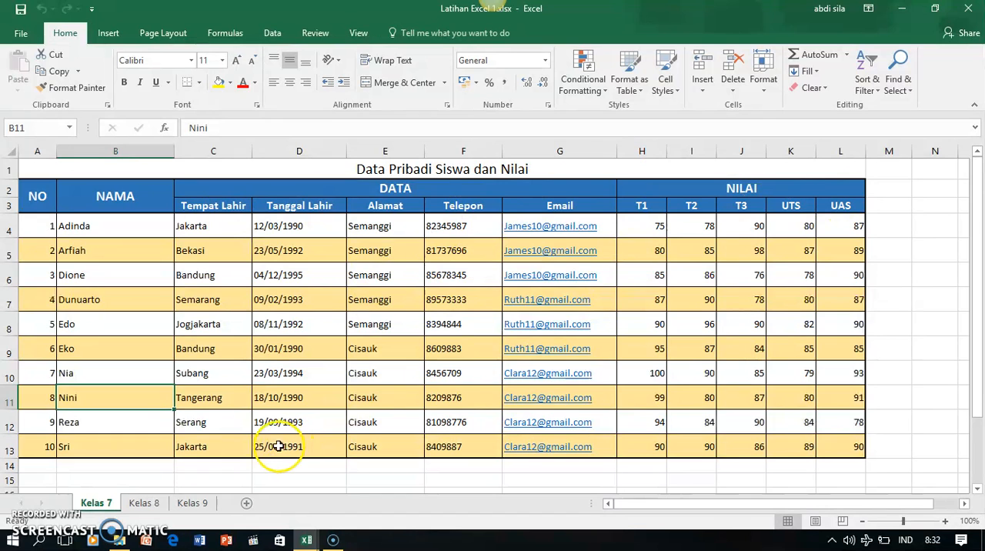
# Switch to the blank Book2 workbook and enter the title DATA DAN NILAI SISWA in cell A1
pyautogui.moveTo(305, 542)
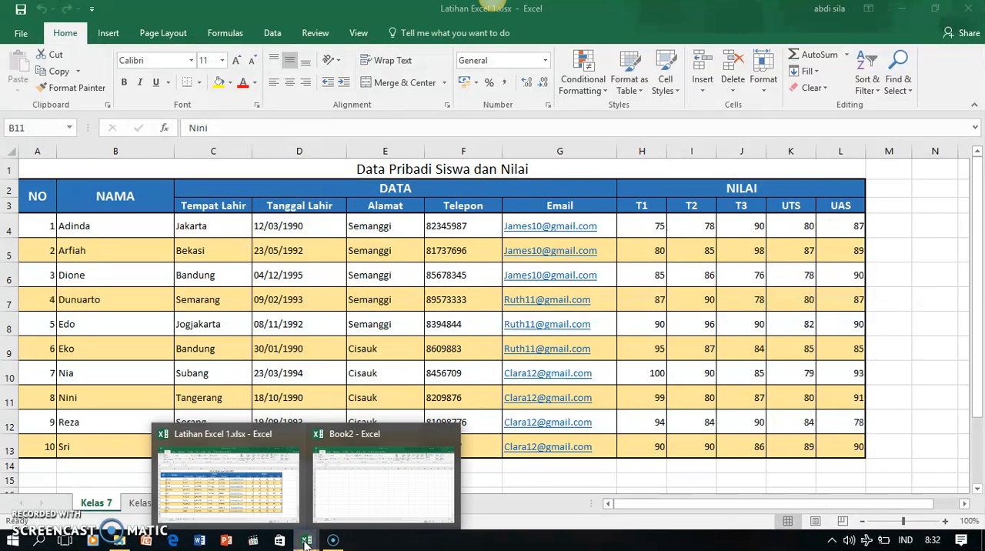
pyautogui.click(378, 493)
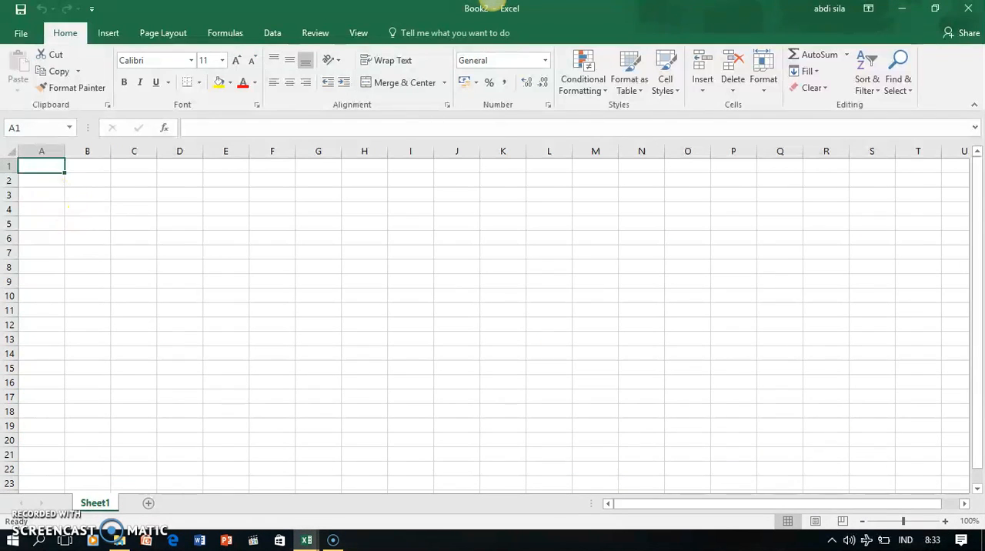
pyautogui.click(34, 166)
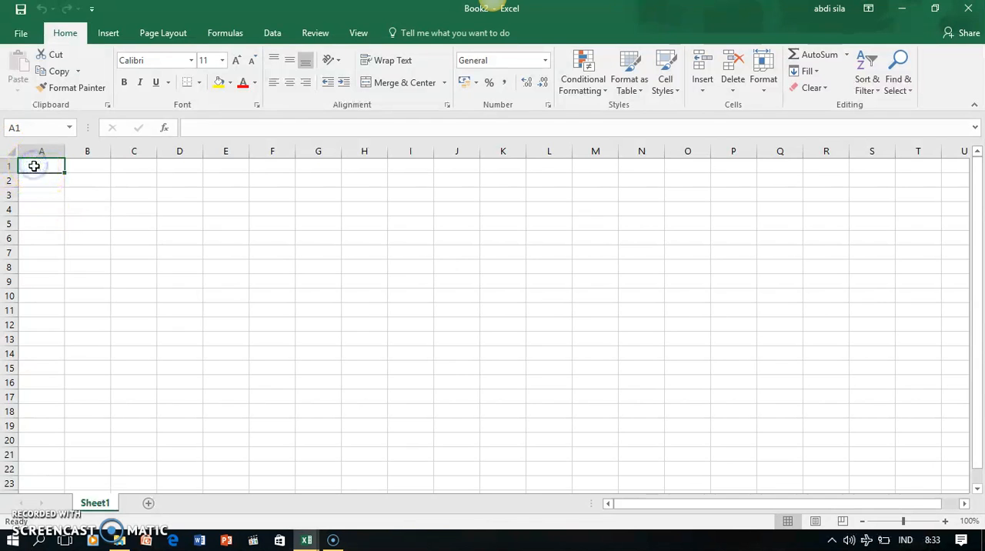
pyautogui.write('d')
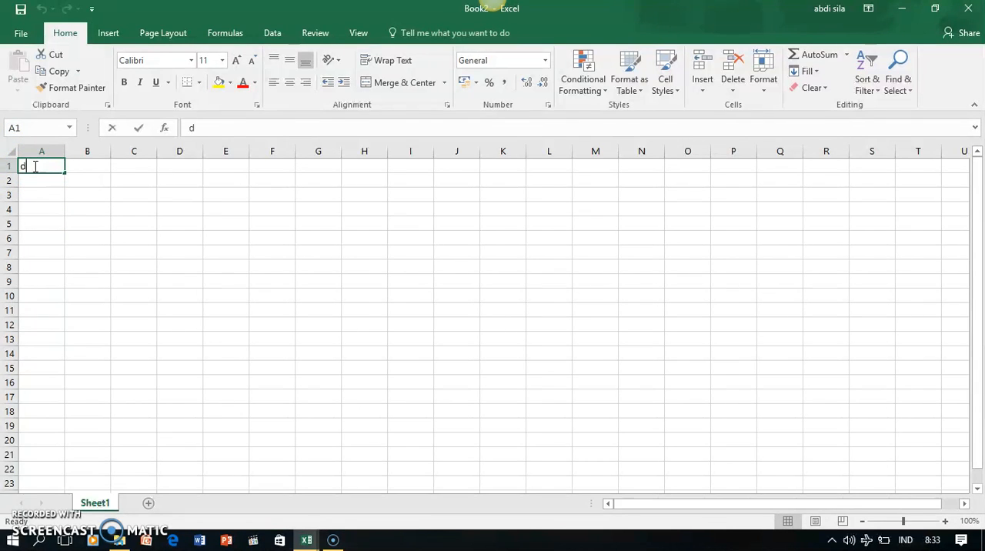
pyautogui.write('ata da')
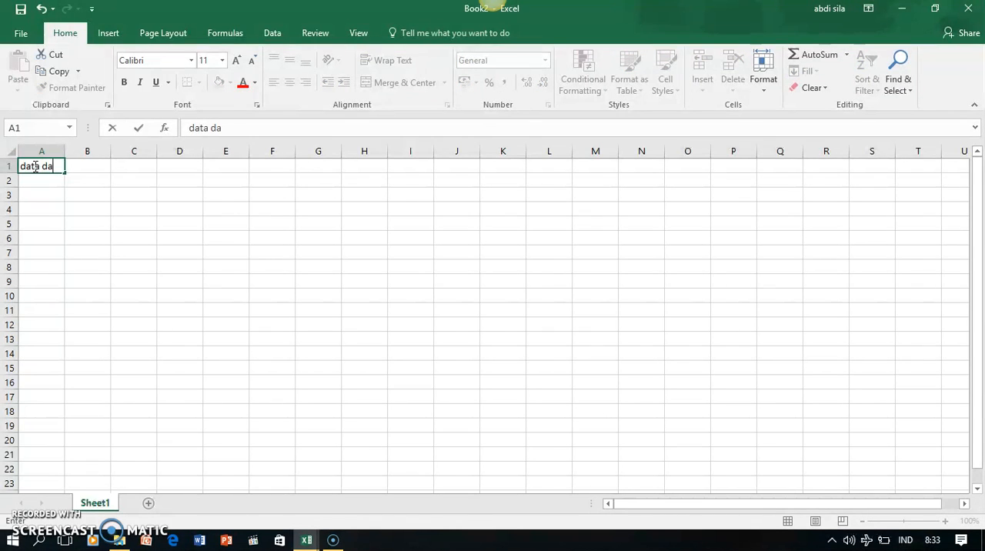
pyautogui.press('BackSpace')
pyautogui.press('BackSpace')
pyautogui.press('BackSpace')
pyautogui.press('BackSpace')
pyautogui.press('BackSpace')
pyautogui.press('BackSpace')
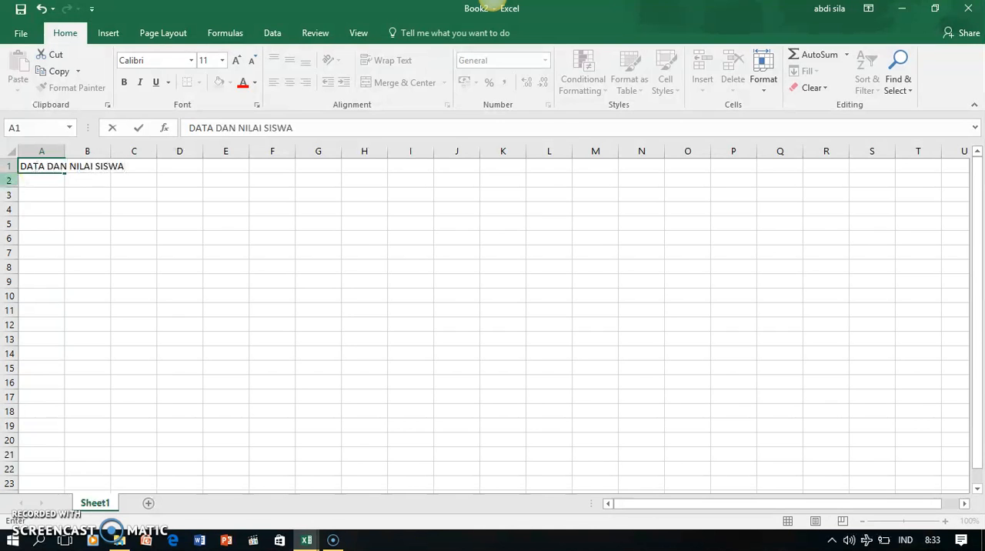
# Enter the headings NO, NAMA and DATA in cells A2, B2 and C2
pyautogui.click(53, 178)
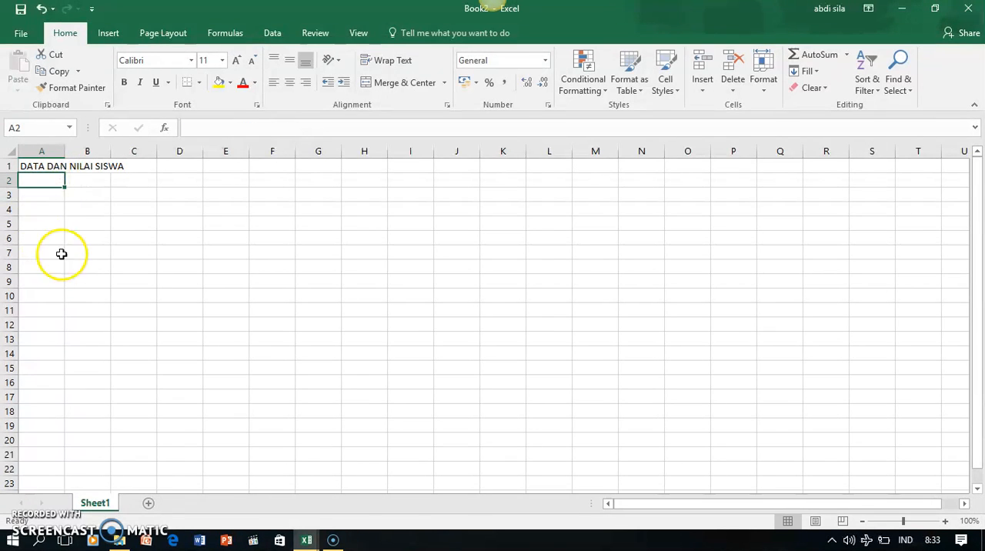
pyautogui.write('NO')
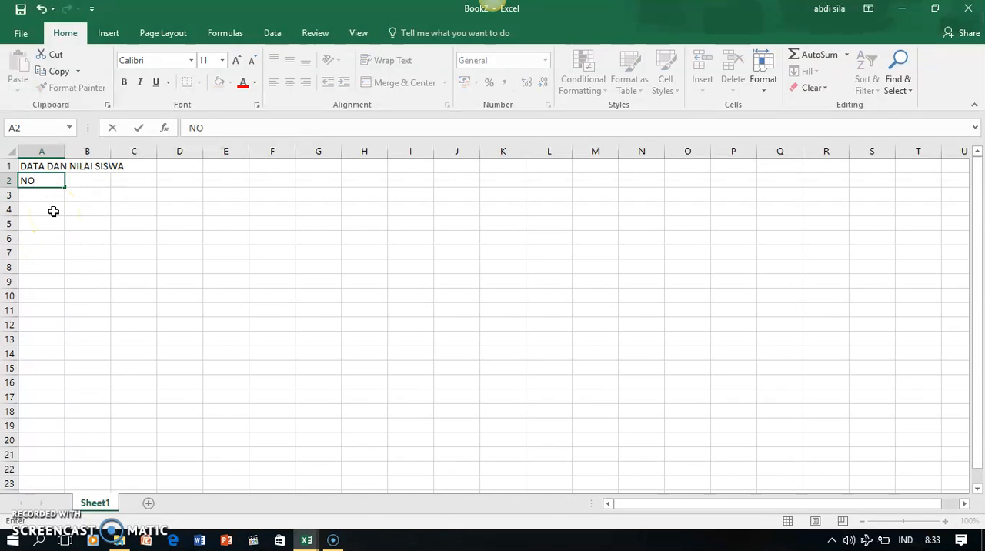
pyautogui.press('Tab')
pyautogui.write('NAMA')
pyautogui.press('Tab')
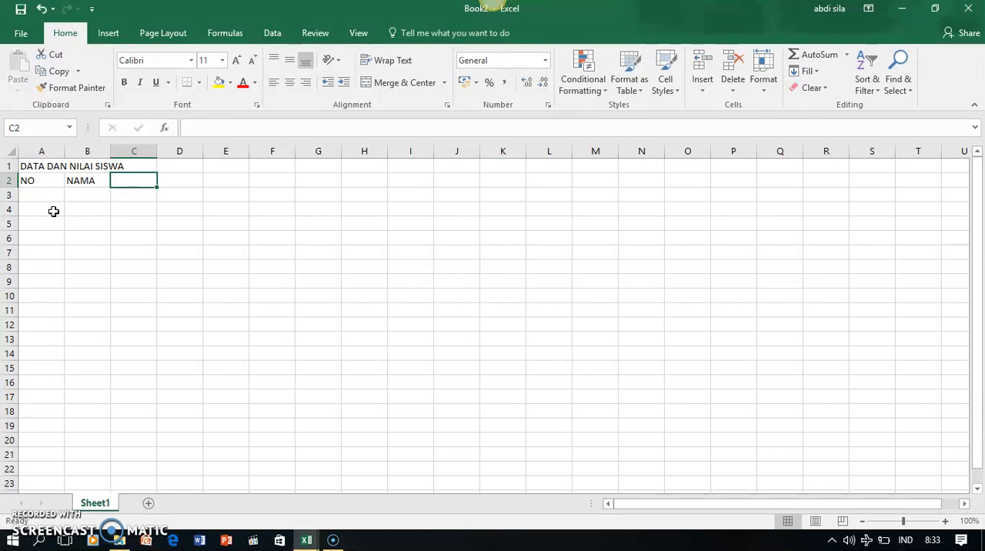
pyautogui.write('DATA')
# Enter the subheadings Tempat Lahir in C3 and tanggal Lahir in D3, below the DATA heading
pyautogui.click(142, 197)
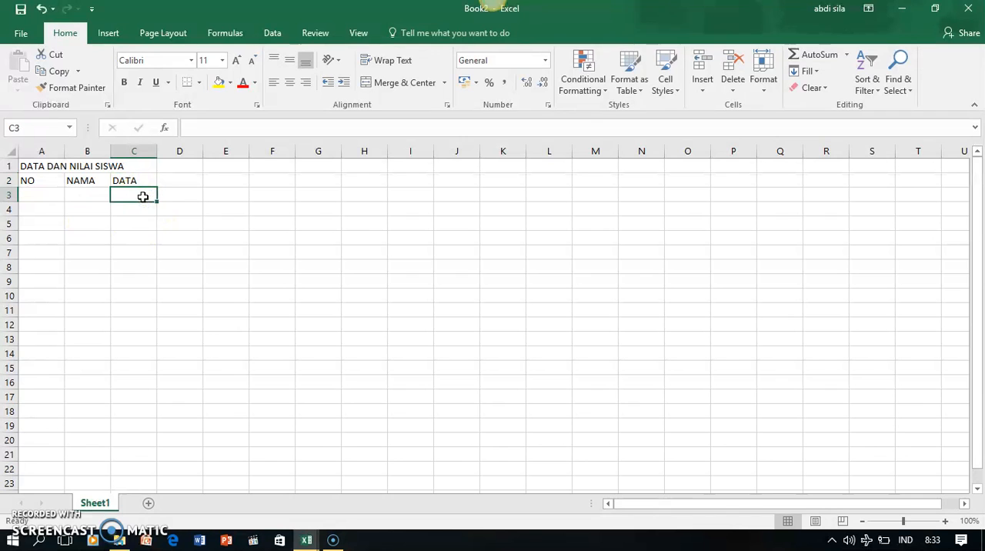
pyautogui.write('Tempa')
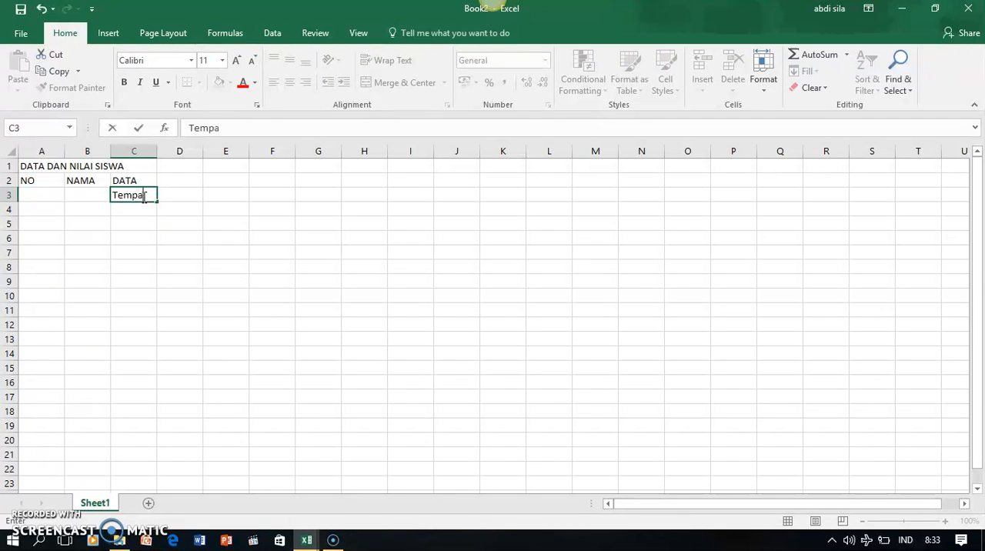
pyautogui.write('t Lahir')
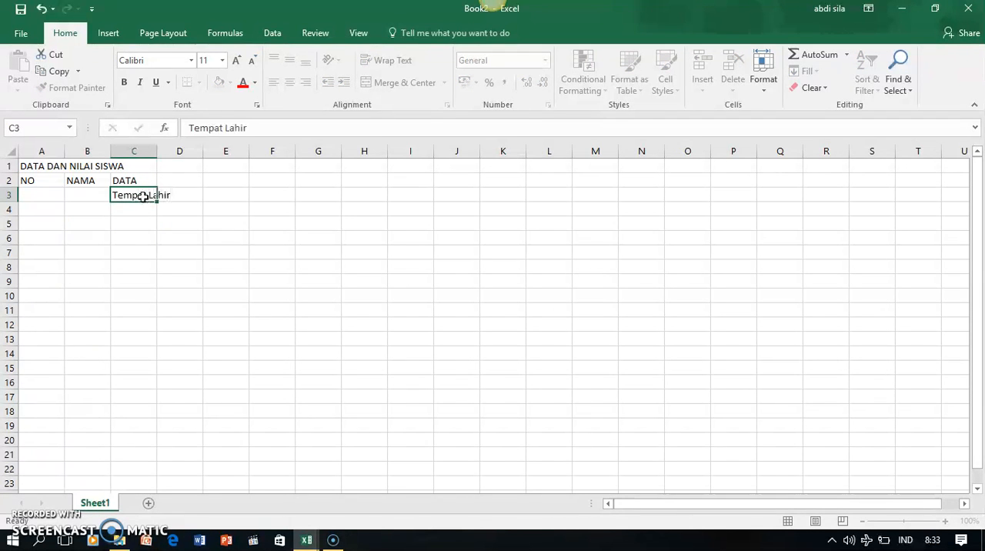
pyautogui.press('Tab')
pyautogui.write('tanggal Lahir')
pyautogui.press('Tab')
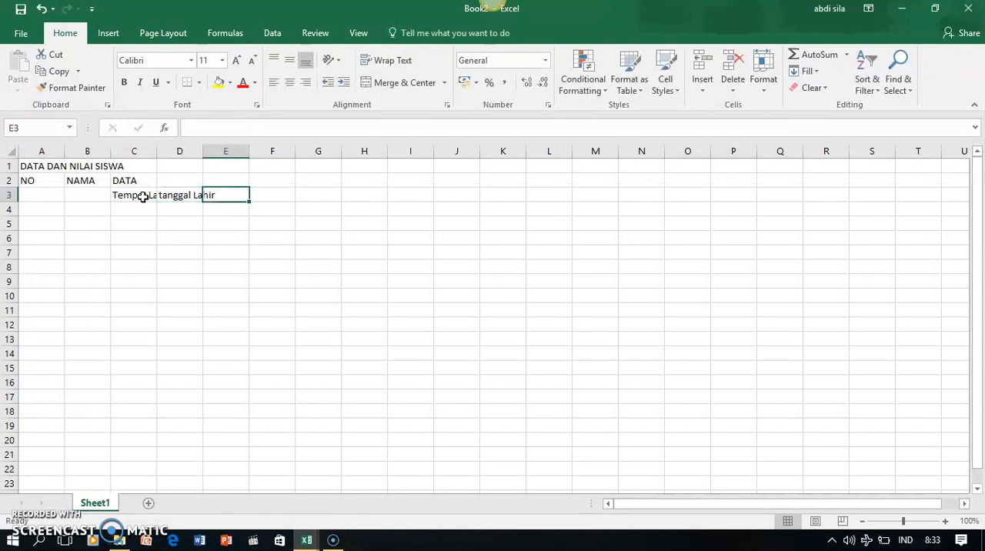
# Continue the DATA subheadings with Alamat in E3, Telepon in F3 and Email in G3
pyautogui.write('Alamat')
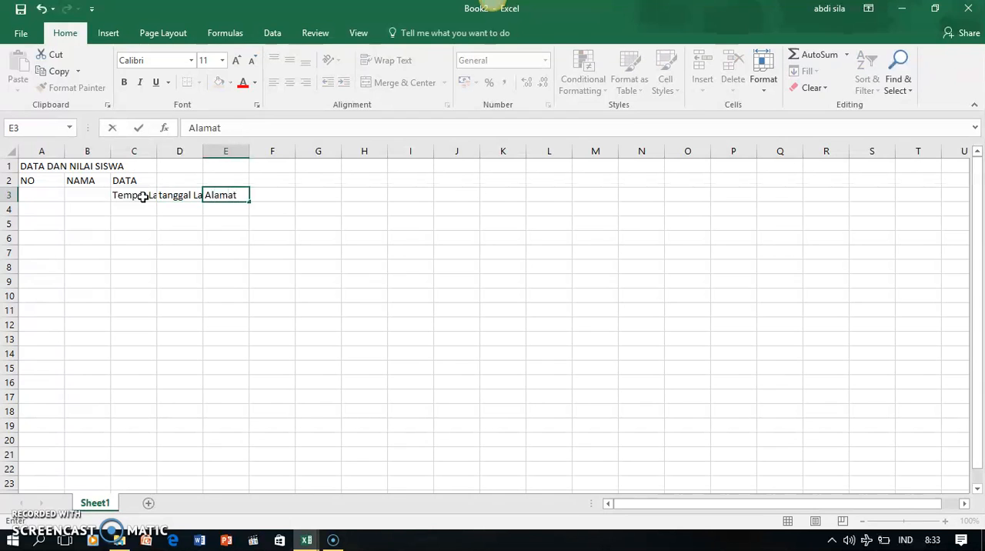
pyautogui.press('Tab')
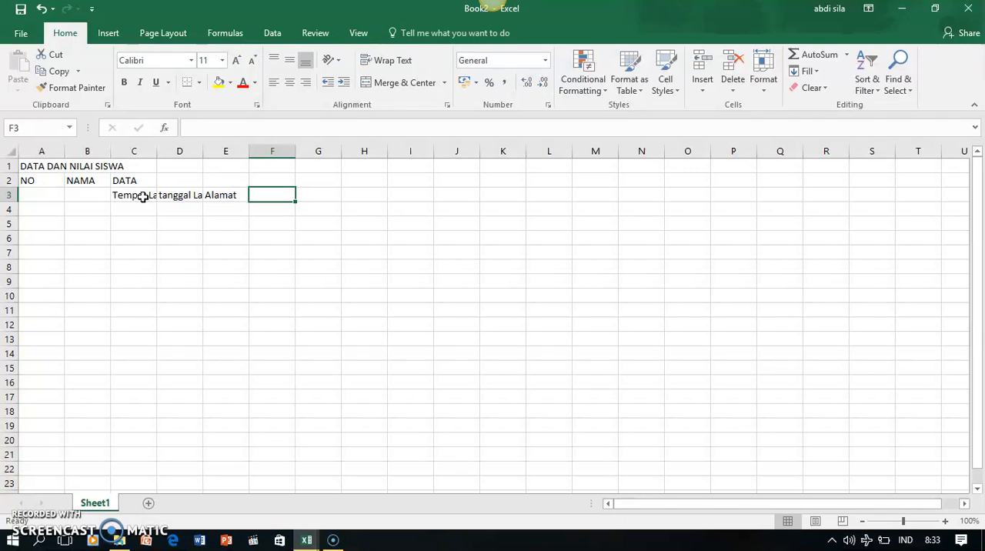
pyautogui.write('Tele')
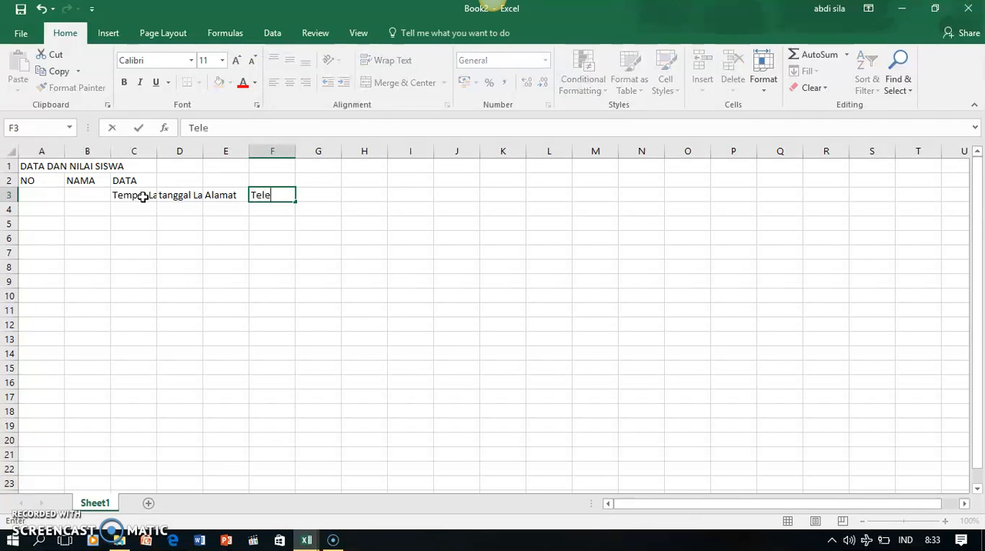
pyautogui.write('pon')
pyautogui.press('Tab')
pyautogui.write('Email')
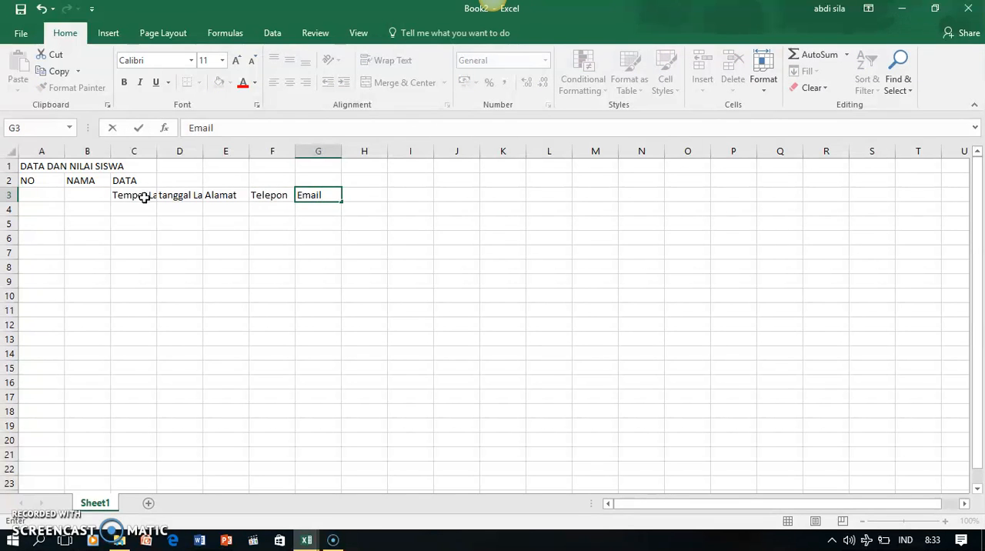
# Enter the heading NILAI in H2 with the subheadings T1, T2 and T3 in cells H3 to J3
pyautogui.click(377, 178)
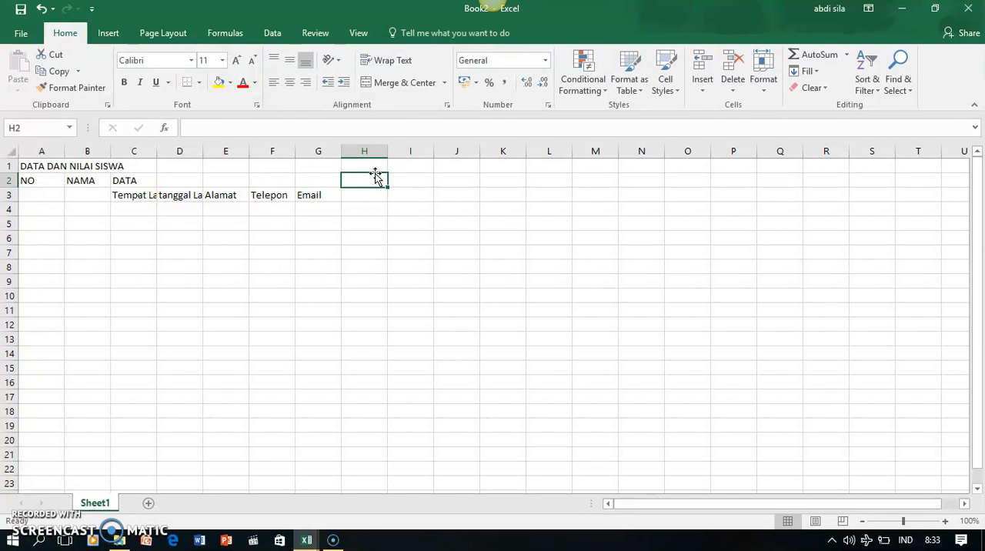
pyautogui.write('NILAI')
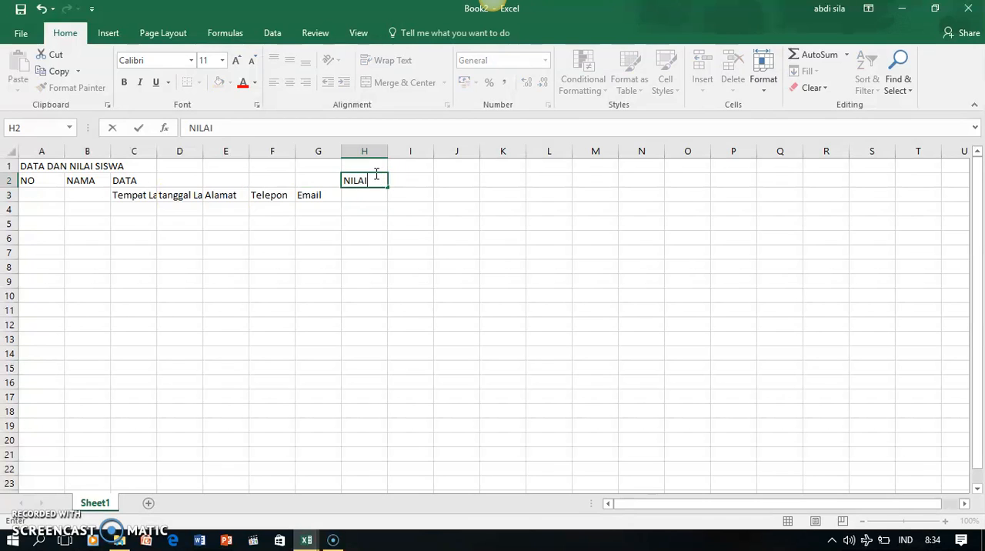
pyautogui.click(370, 197)
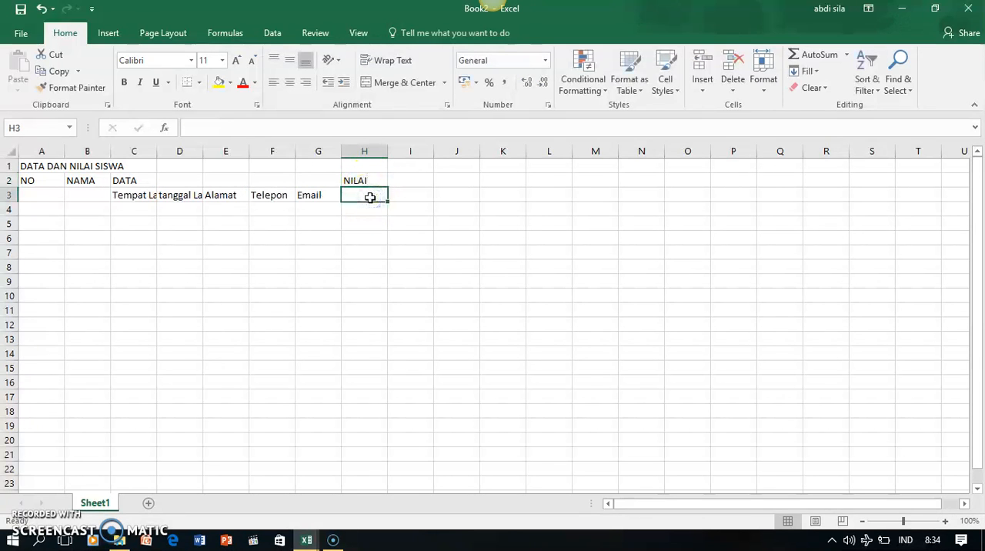
pyautogui.write('T1')
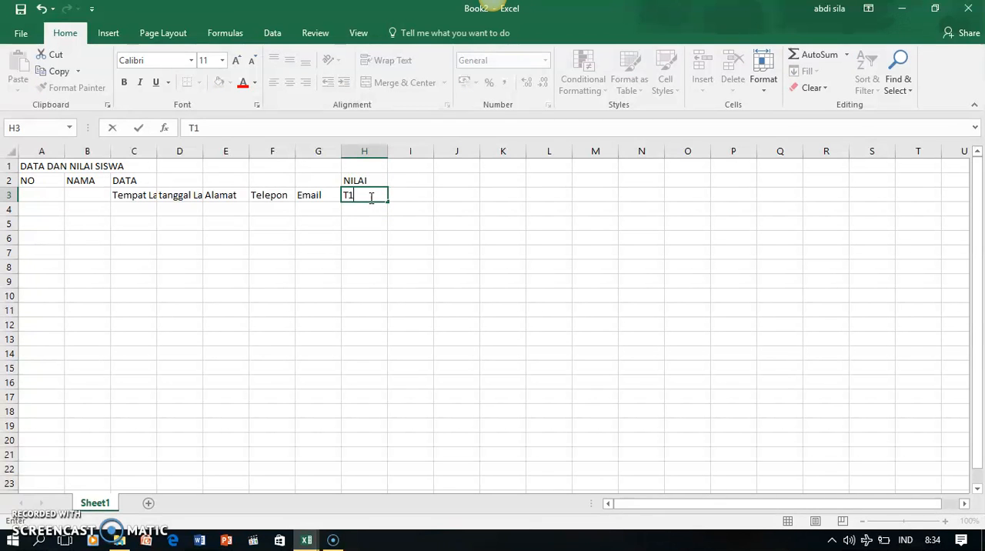
pyautogui.press('Tab')
pyautogui.write('T2')
pyautogui.press('Tab')
pyautogui.write('T')
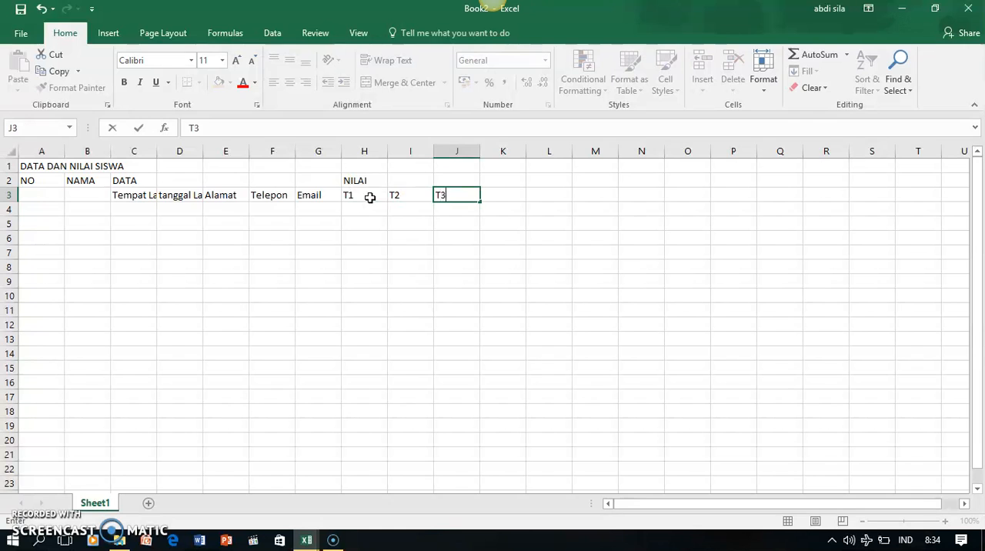
# Complete the NILAI subheadings with UTS in K3 and UAS in L3
pyautogui.press('Tab')
pyautogui.write('UTS')
pyautogui.press('Tab')
pyautogui.write('U')
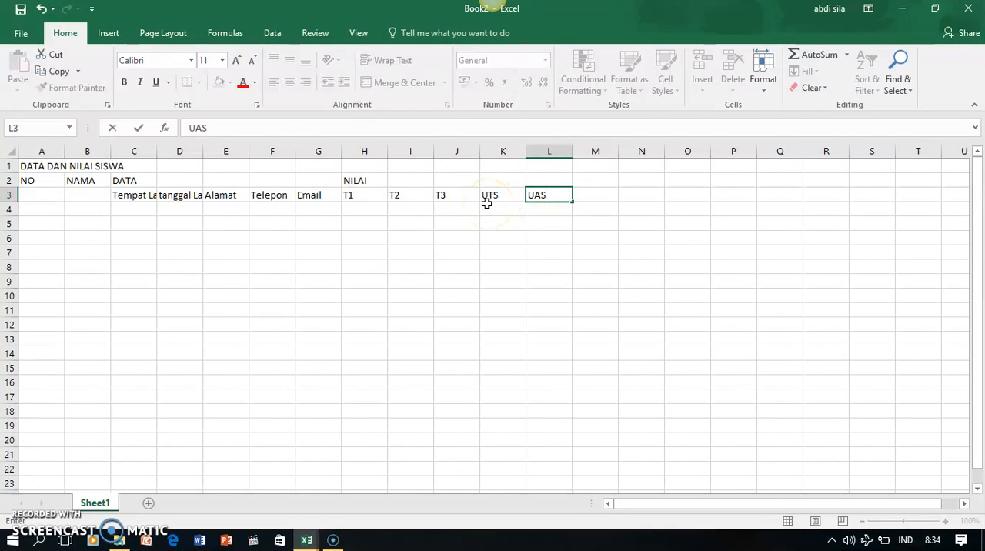
# Number the NO column from 1 to 10 by entering 1 and 2 in A4:A5 and filling the series to A13
pyautogui.click(57, 208)
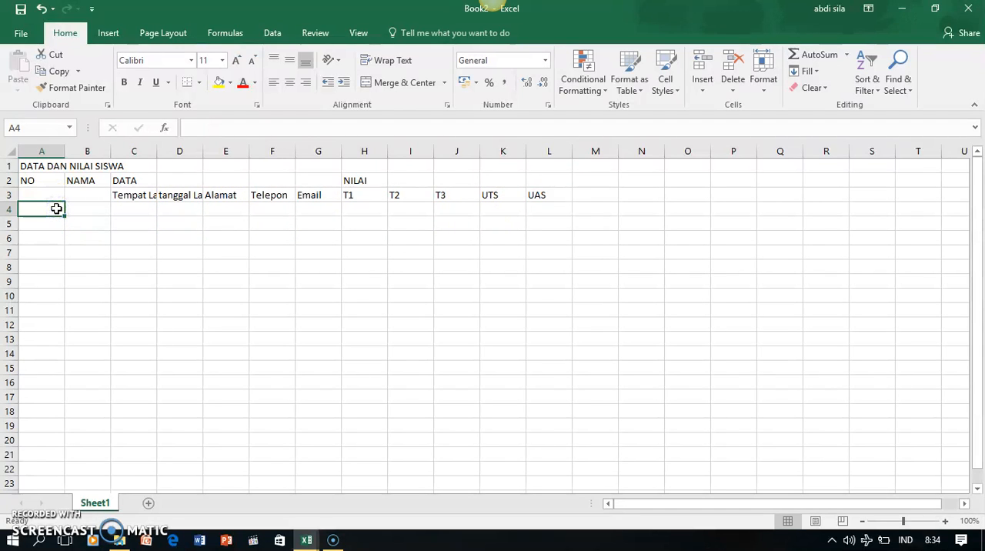
pyautogui.press('Return')
pyautogui.write('2')
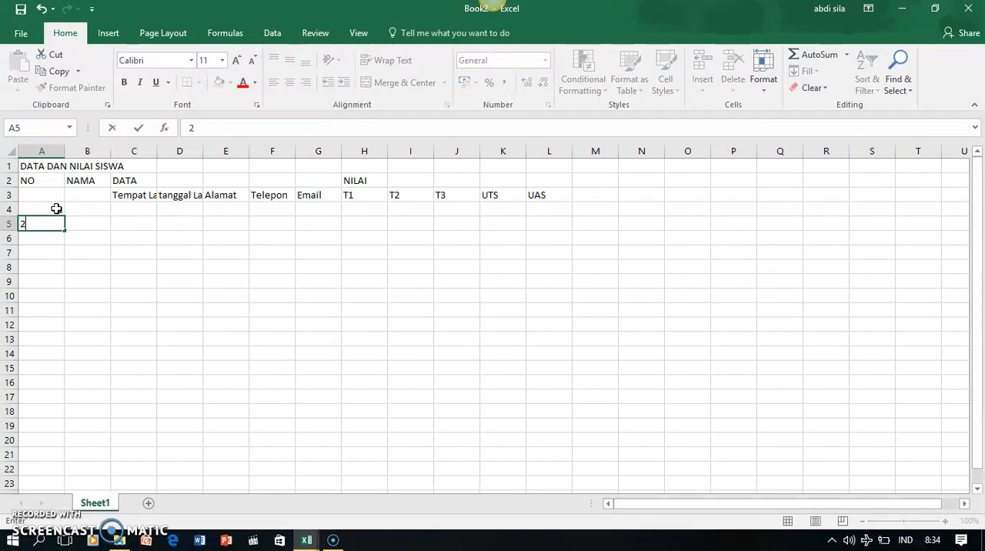
pyautogui.click(53, 236)
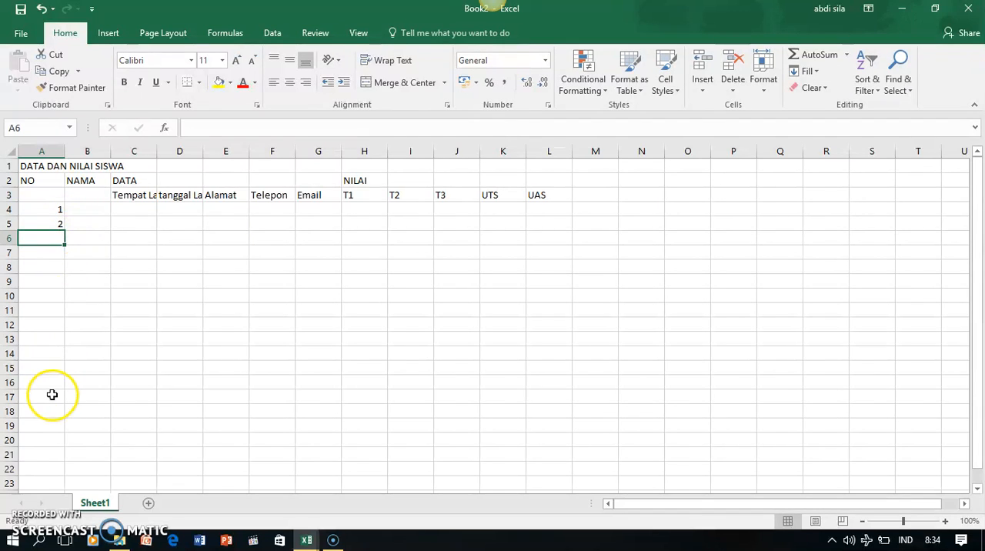
pyautogui.click(40, 209)
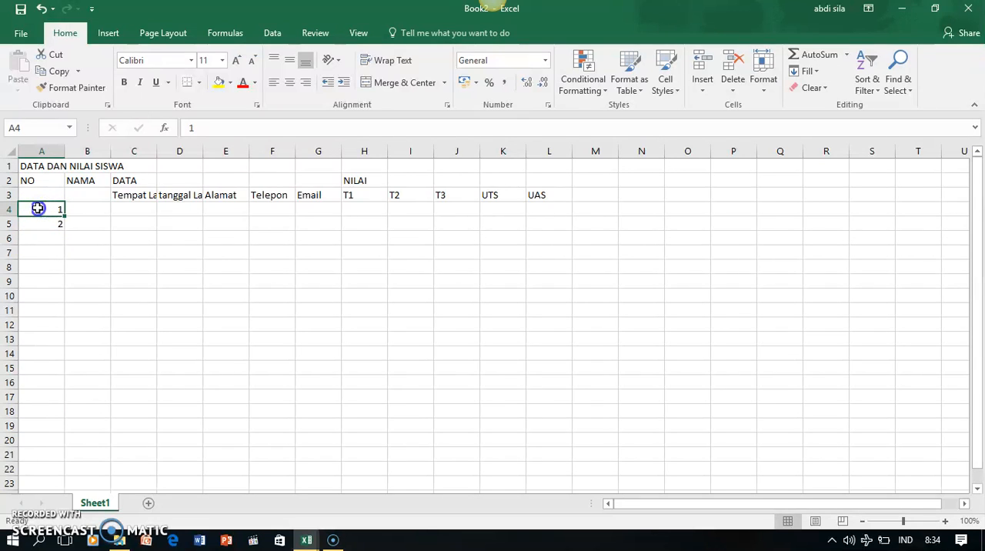
pyautogui.moveTo(38, 211); pyautogui.dragTo(37, 220)
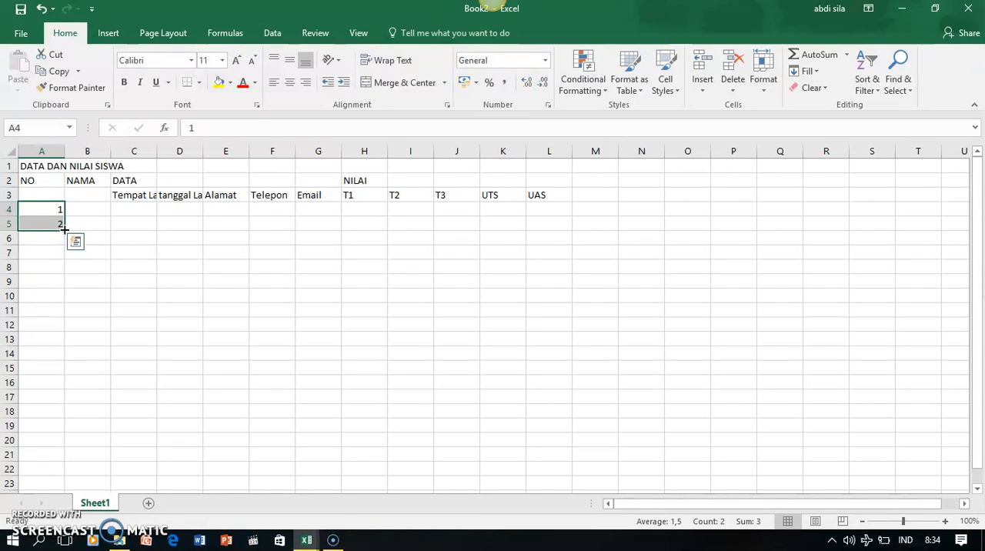
pyautogui.moveTo(64, 228); pyautogui.dragTo(62, 348)
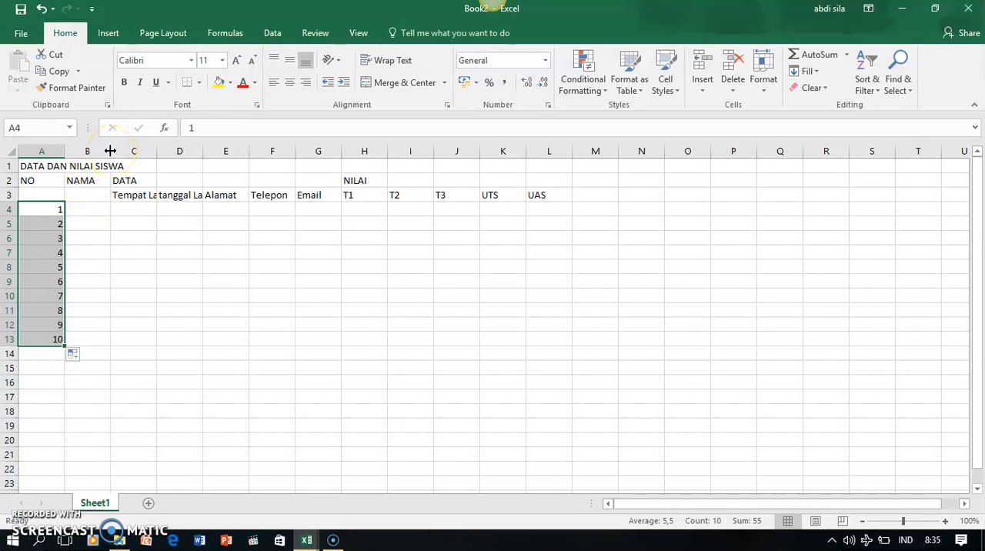
# Widen the NAMA column to roughly double its width and select its first data cell, B4
pyautogui.moveTo(110, 151); pyautogui.dragTo(157, 154)
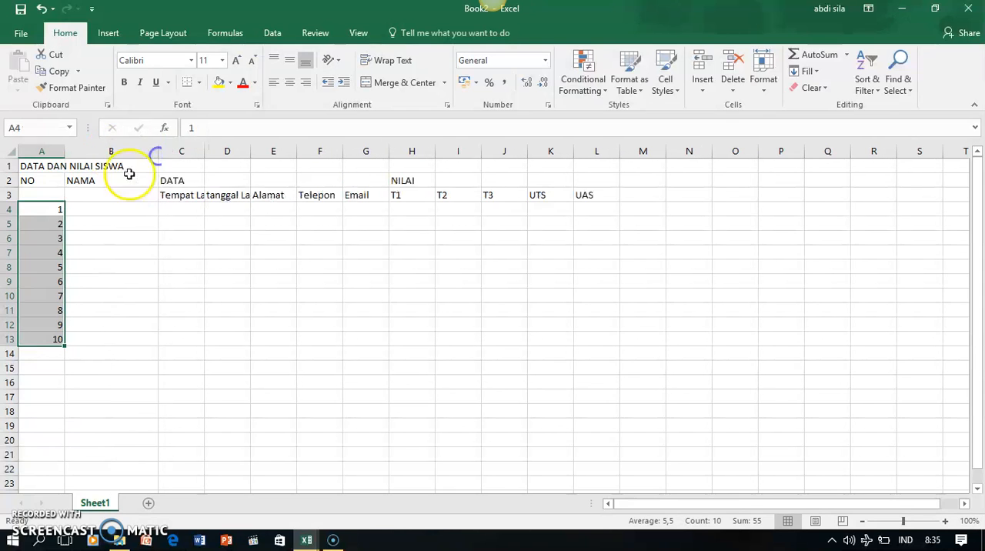
pyautogui.click(104, 210)
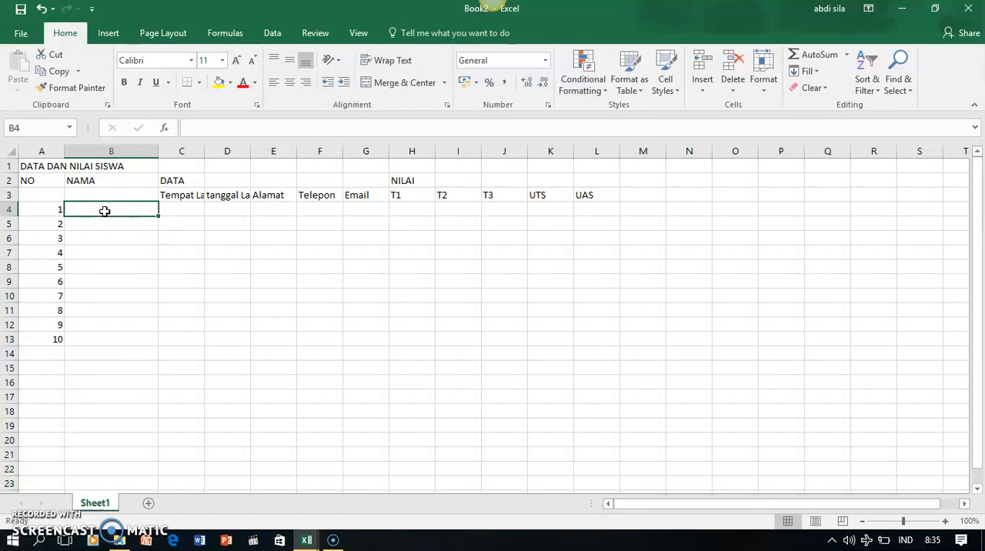
# Enter the names of the first five students in the NAMA column, cells B4 to B8
pyautogui.write('EDI')
pyautogui.press('Return')
pyautogui.write('EDO')
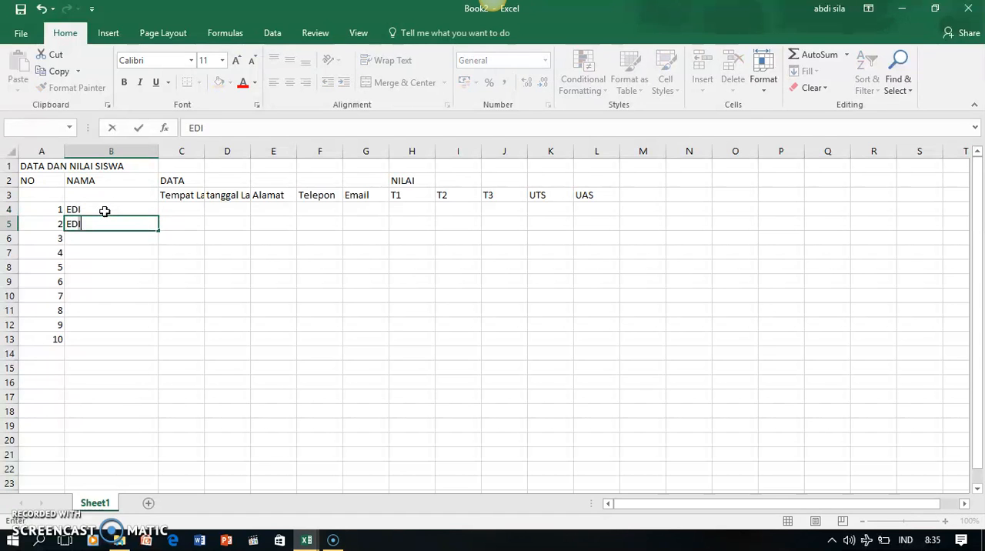
pyautogui.press('Return')
pyautogui.write('DIDIK')
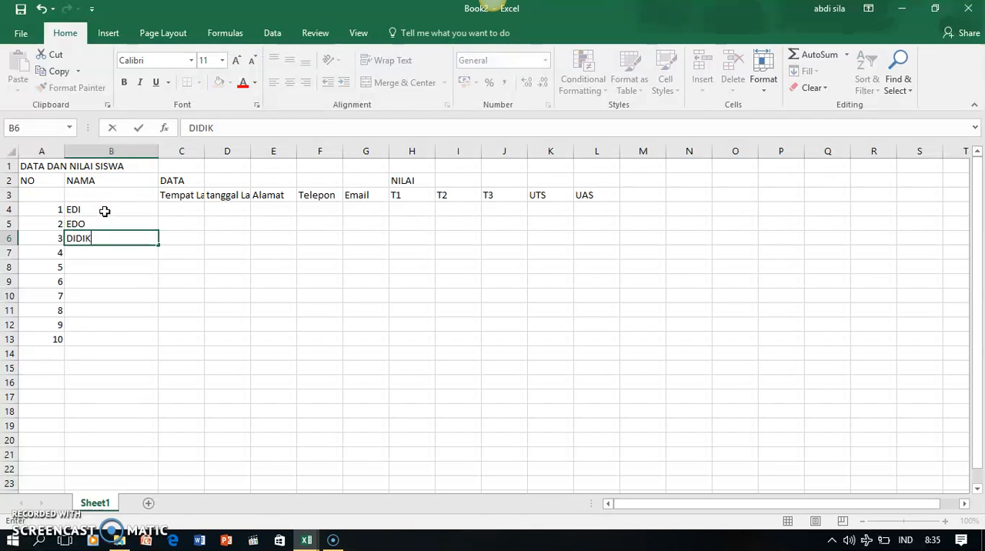
pyautogui.press('Return')
pyautogui.write('DONI')
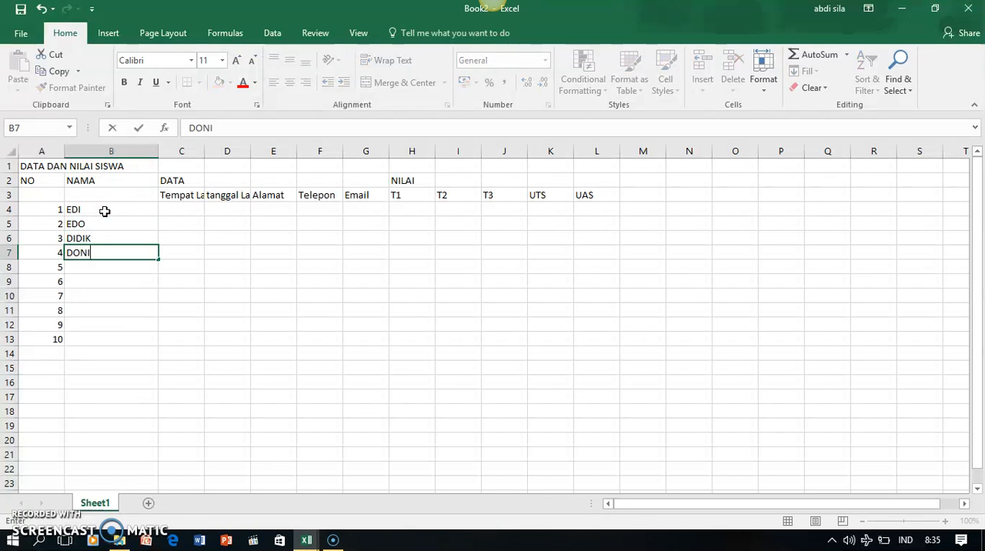
pyautogui.press('Return')
pyautogui.write('DE')
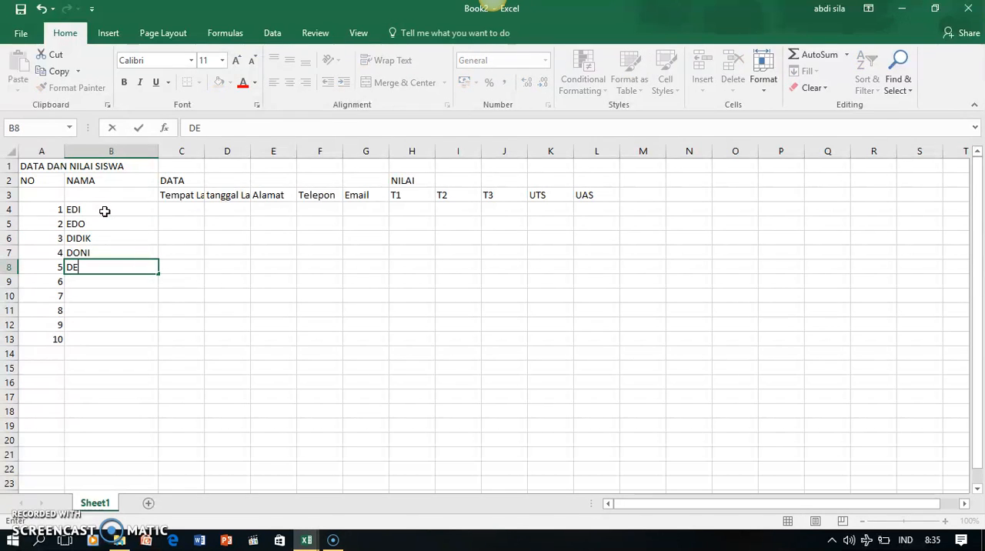
pyautogui.write('DI')
pyautogui.press('Return')
# Enter the names of students 6 to 10 in the NAMA column, cells B9 to B13
pyautogui.write('BOY')
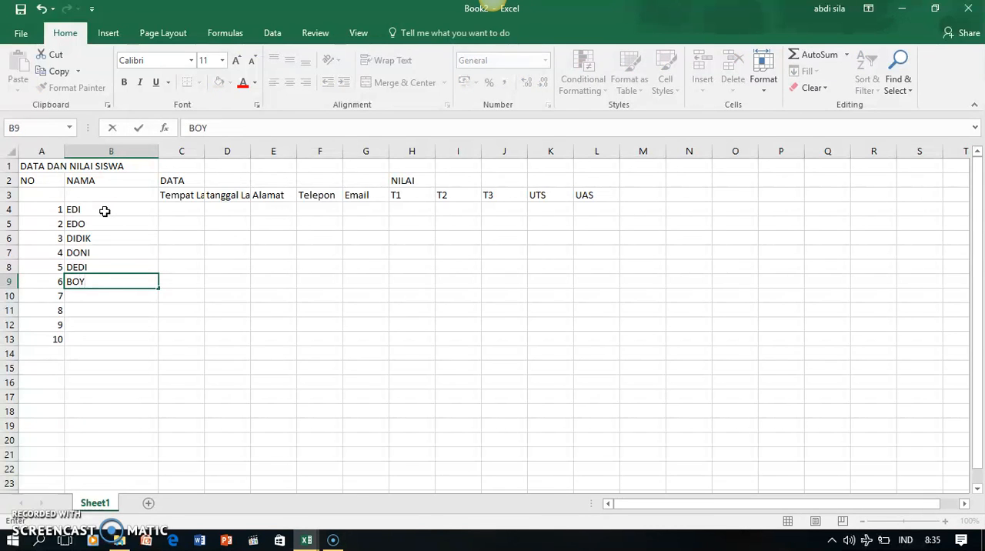
pyautogui.press('Return')
pyautogui.write('LEDI')
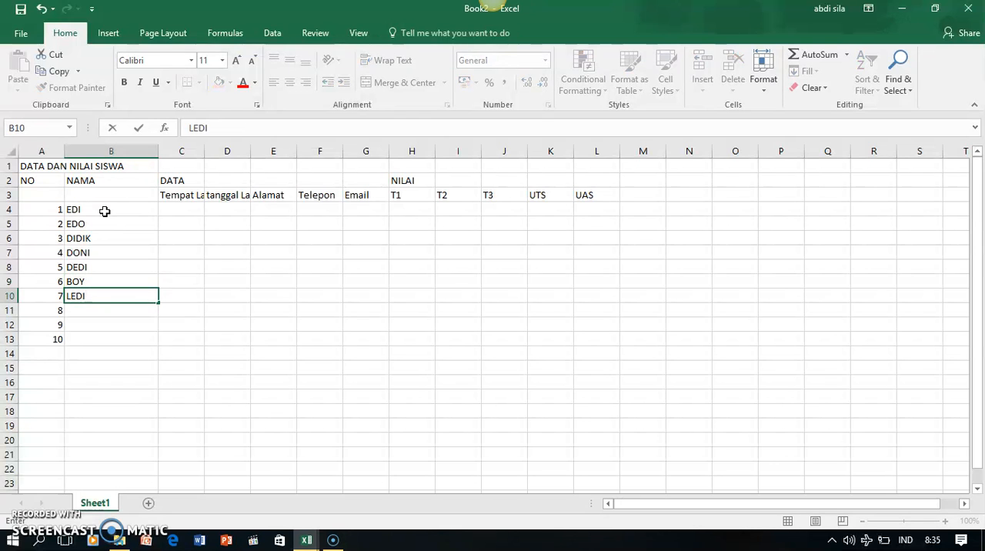
pyautogui.press('Return')
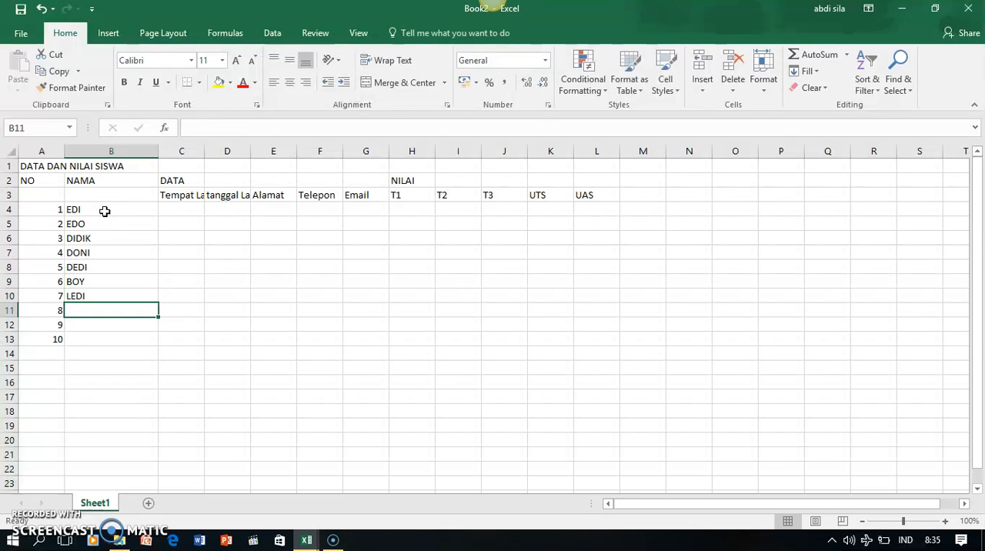
pyautogui.write('UDIN')
pyautogui.press('Return')
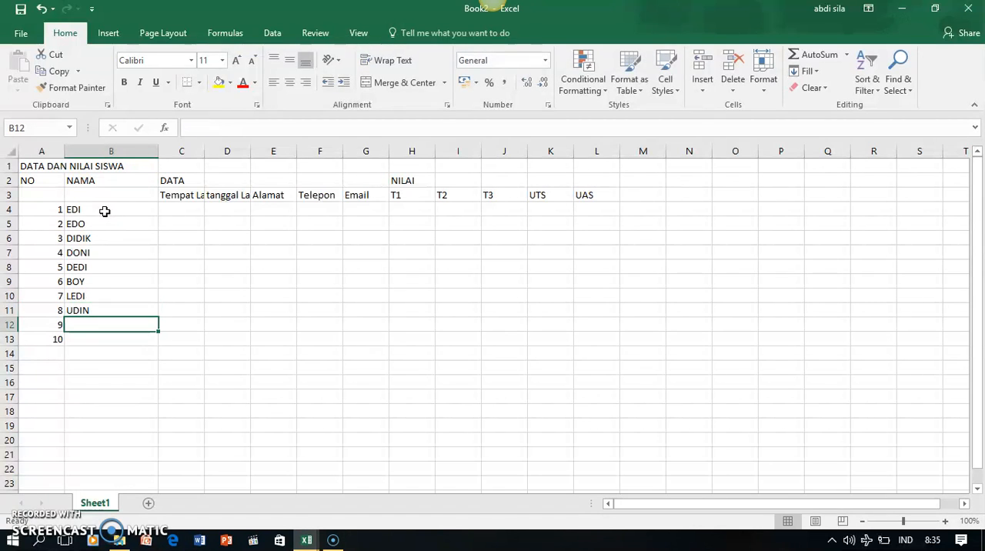
pyautogui.write('EKO')
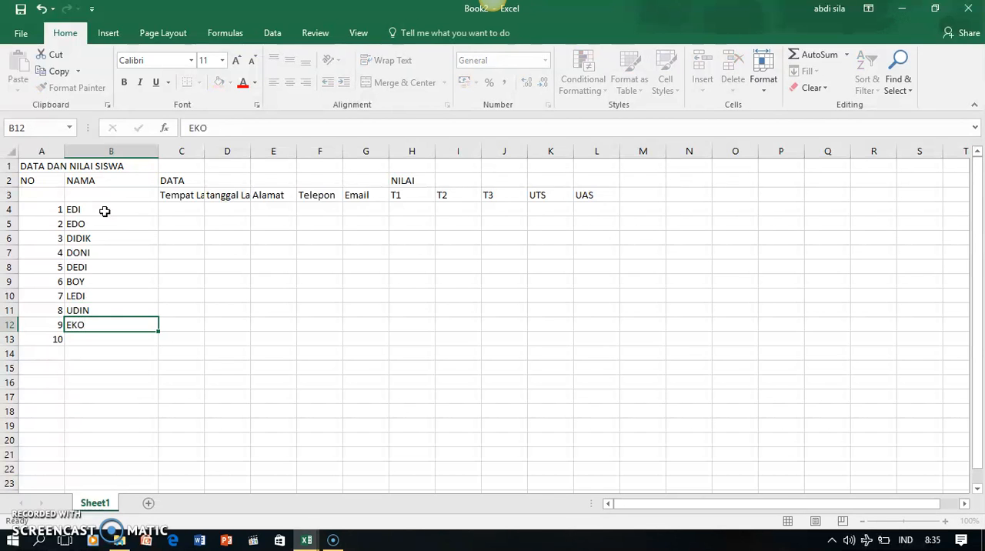
pyautogui.press('Return')
pyautogui.write('ENI')
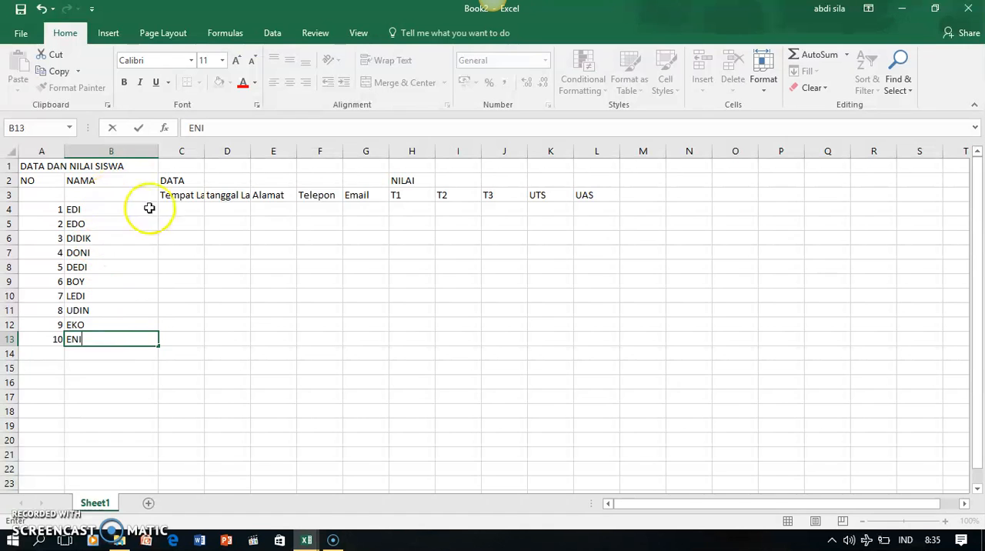
pyautogui.click(180, 215)
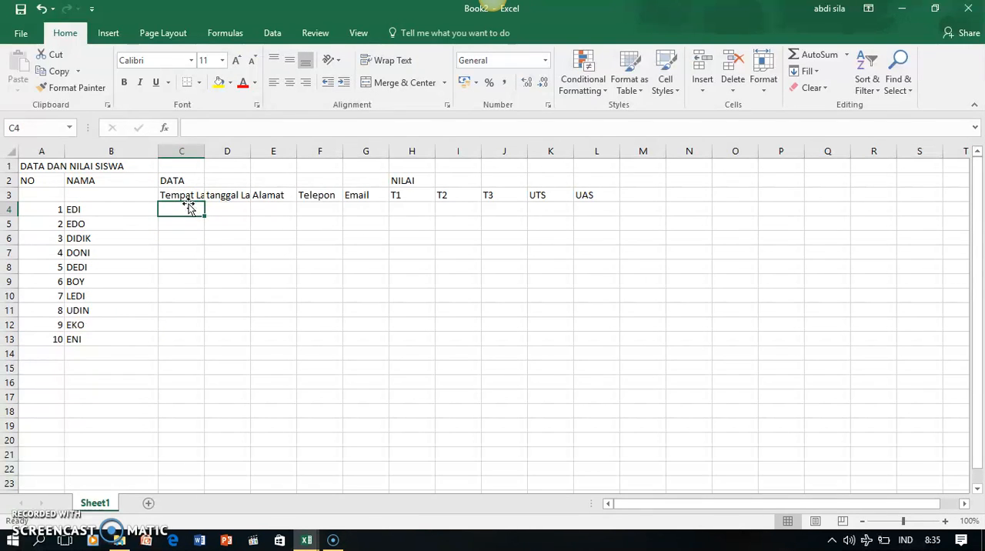
# Widen columns C to G together so the Tempat Lahir and tanggal Lahir headings fit
pyautogui.click(182, 148)
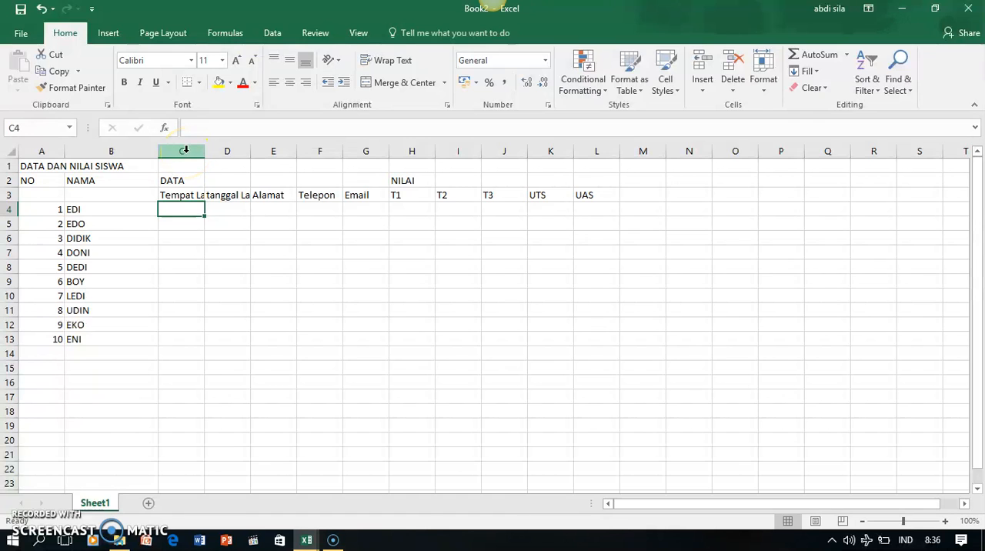
pyautogui.moveTo(185, 150); pyautogui.dragTo(366, 151)
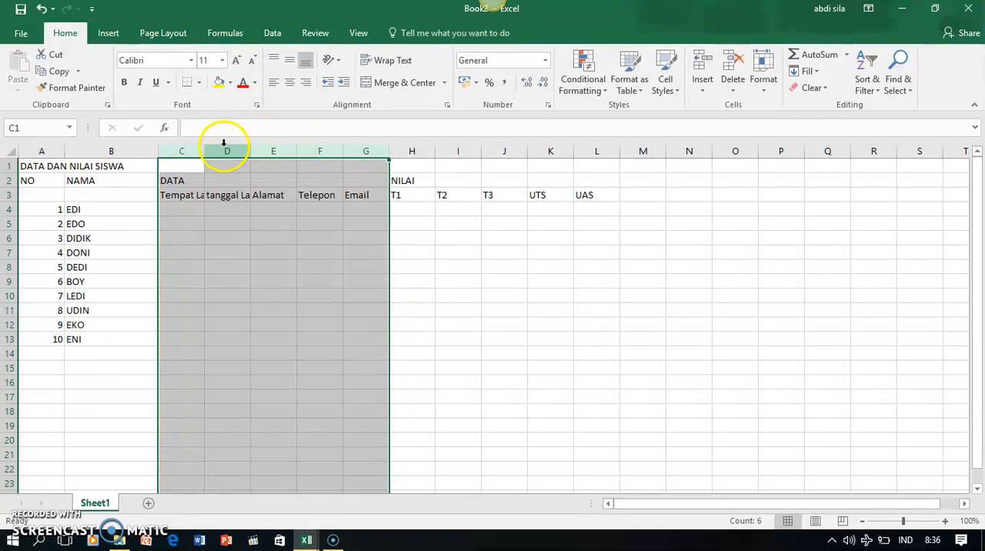
pyautogui.moveTo(205, 151); pyautogui.dragTo(222, 150)
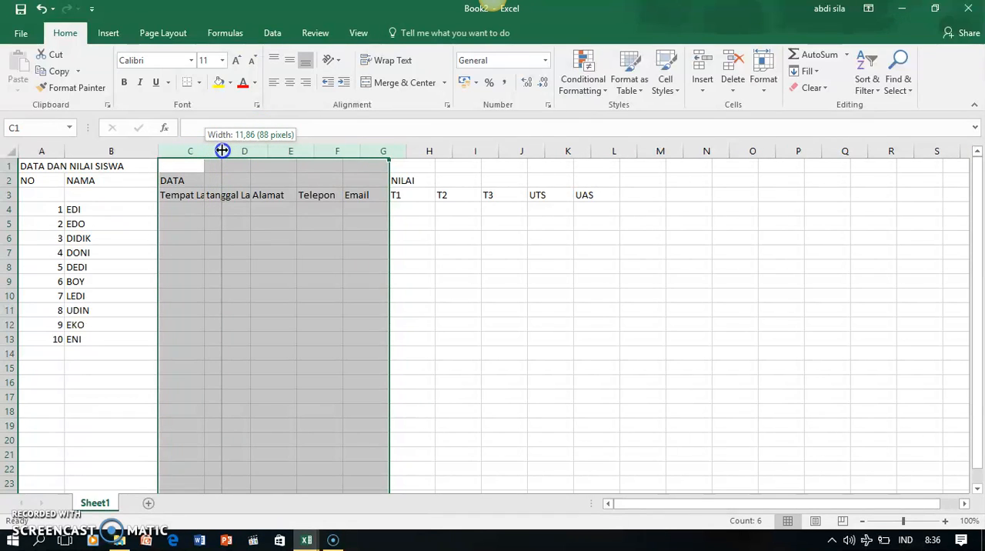
pyautogui.moveTo(222, 150); pyautogui.dragTo(225, 148)
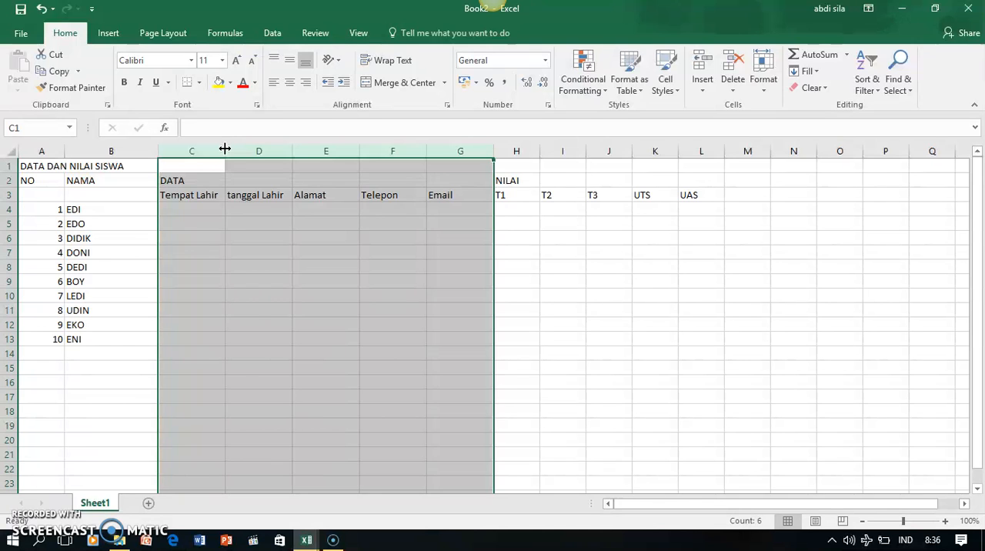
# Enter Jakarta as the Tempat Lahir in C4 and fill it down to C8
pyautogui.click(197, 210)
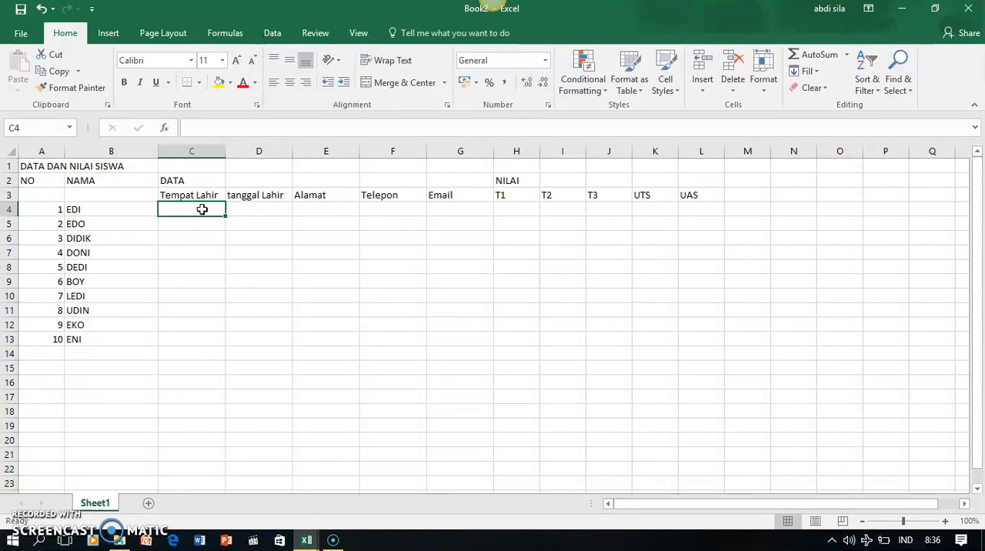
pyautogui.write('Jakarta')
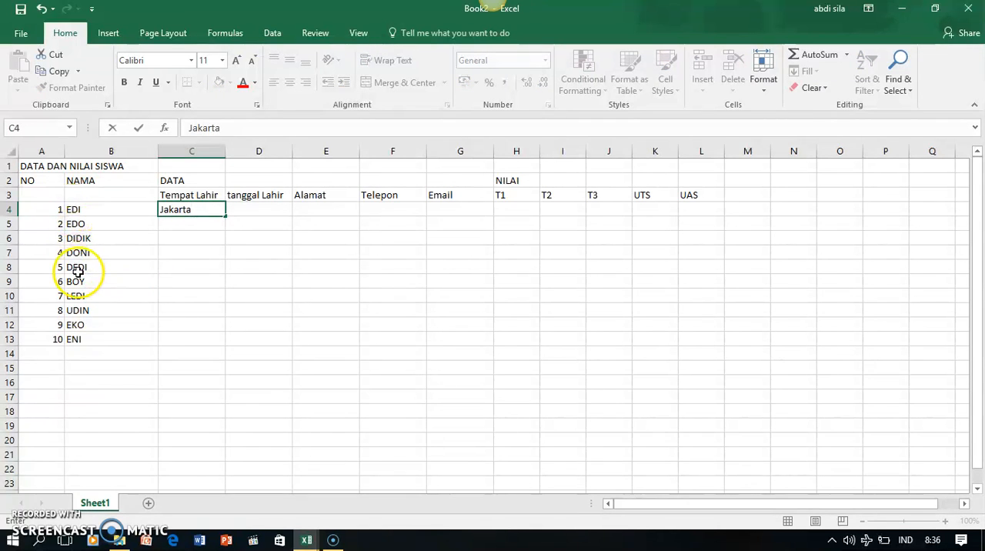
pyautogui.click(189, 222)
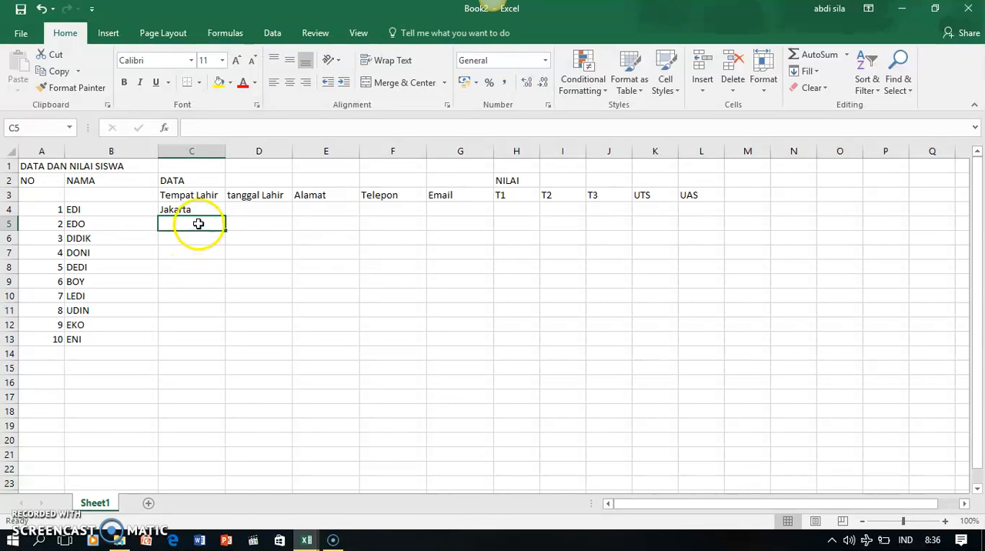
pyautogui.click(199, 210)
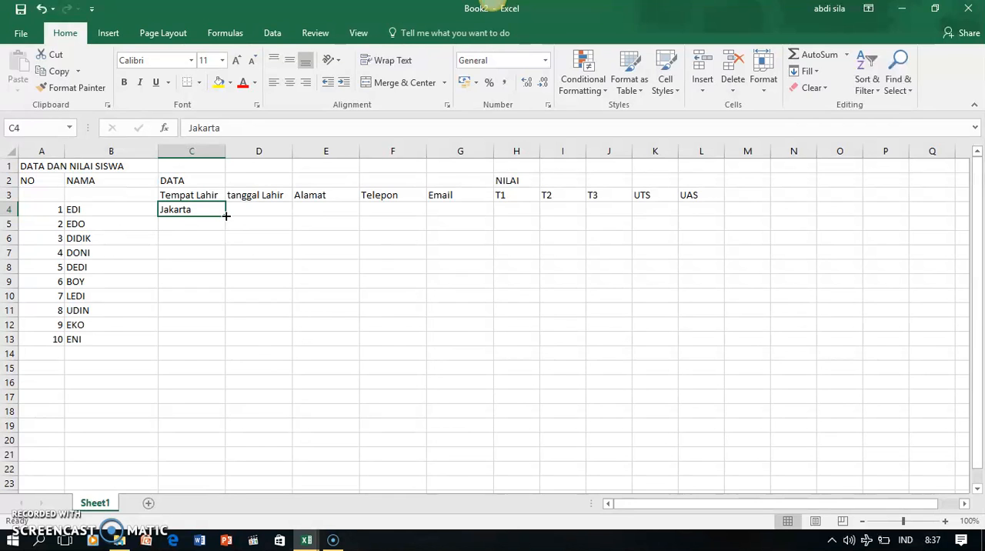
pyautogui.moveTo(226, 216); pyautogui.dragTo(224, 267)
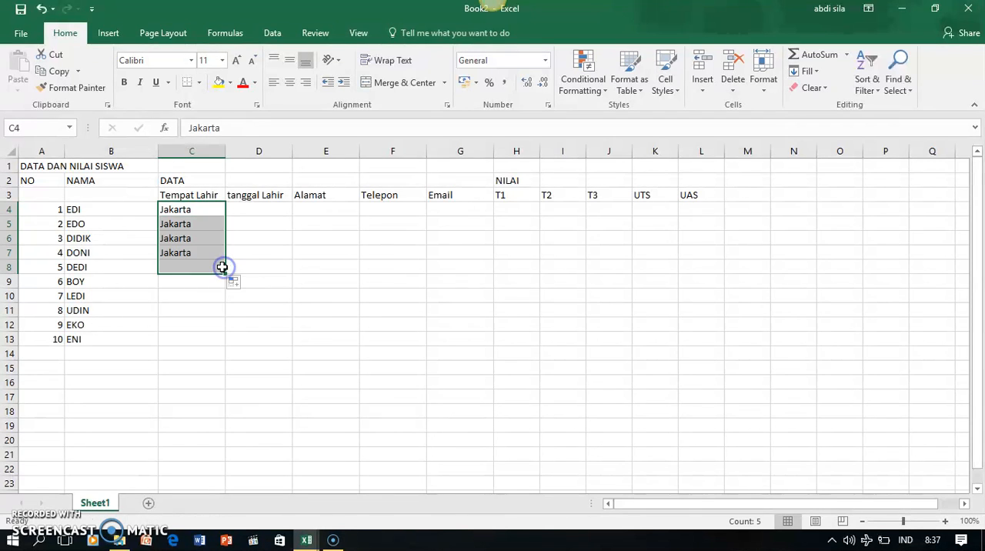
# Enter Bekasi in C9 and copy it into C10 and C11
pyautogui.click(185, 278)
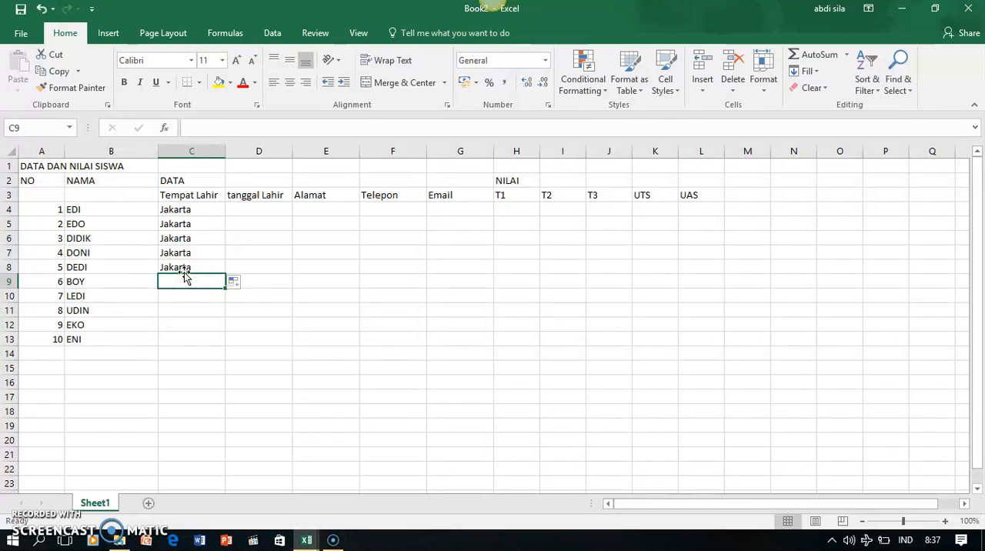
pyautogui.write('Bekasi')
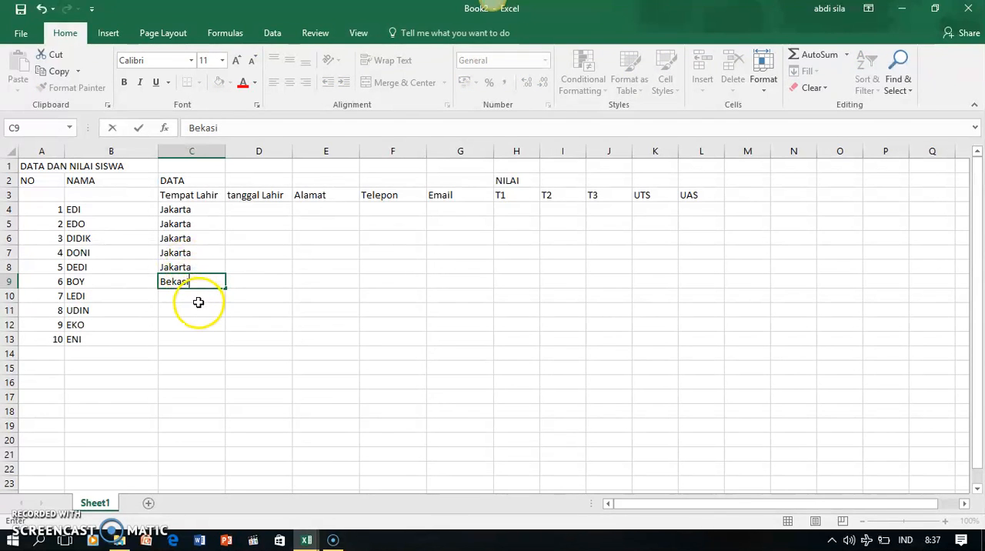
pyautogui.click(200, 300)
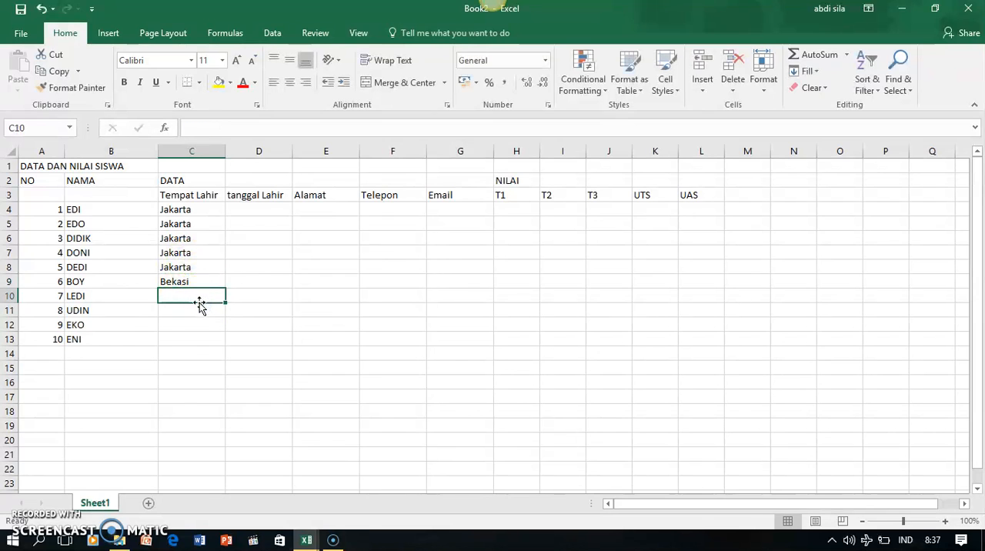
pyautogui.click(179, 312)
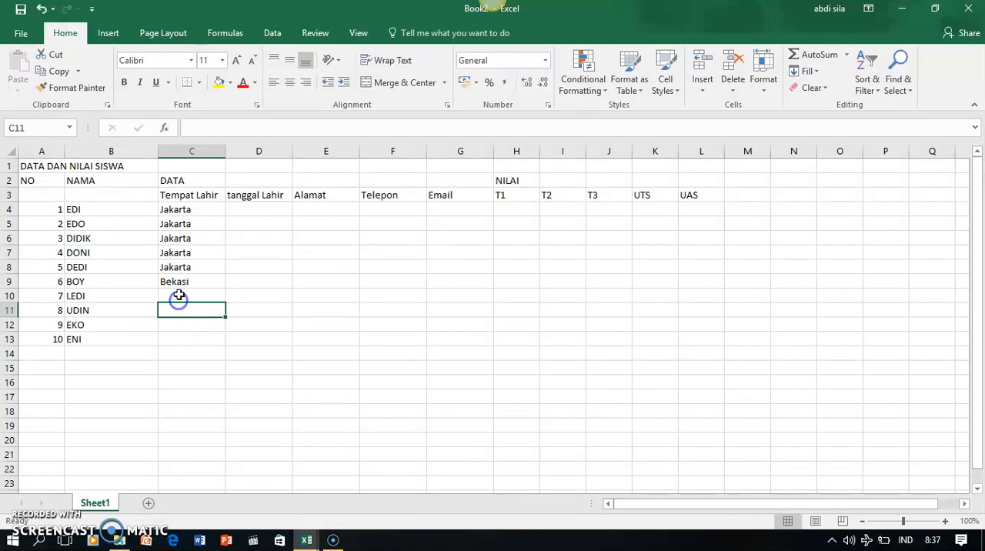
pyautogui.click(183, 282)
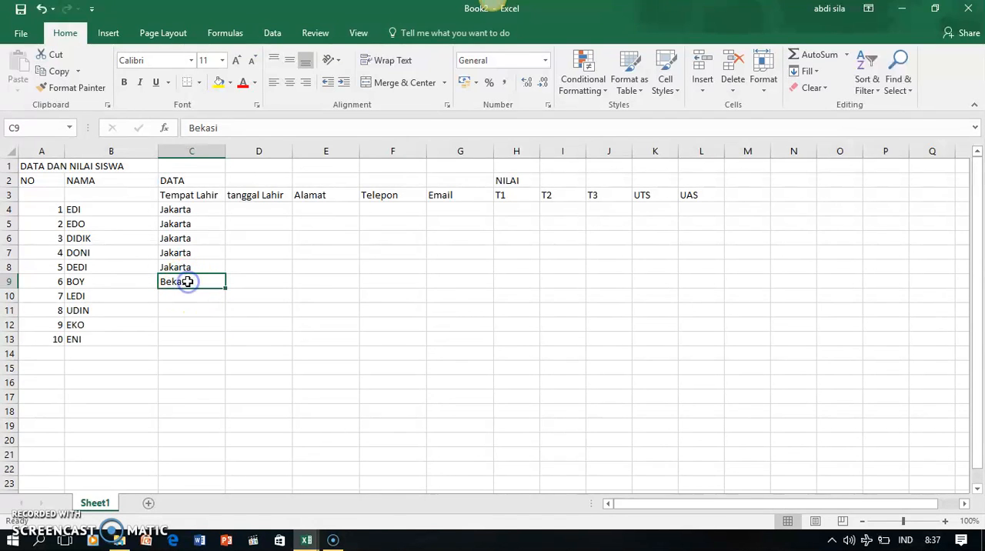
pyautogui.hotkey('ctrl', 'c')
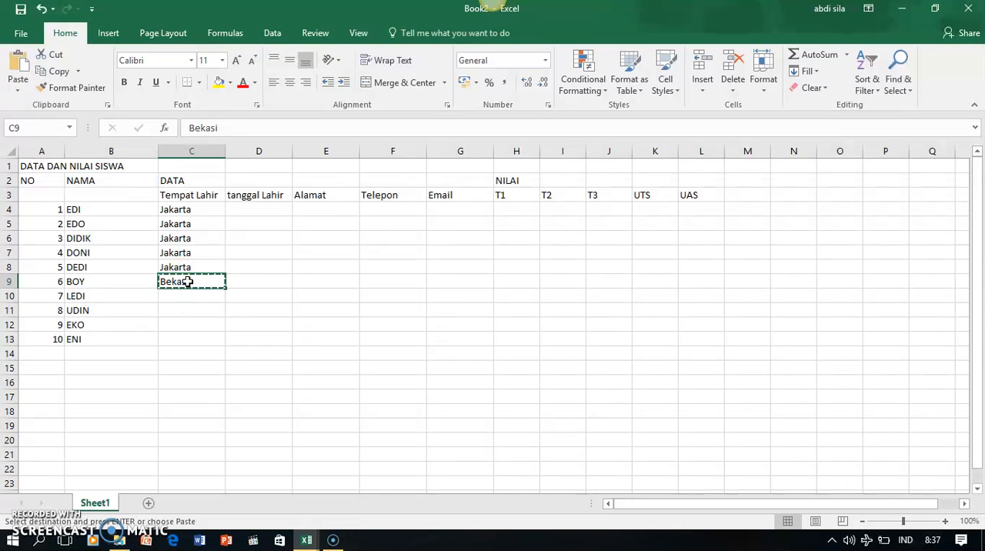
pyautogui.click(181, 295)
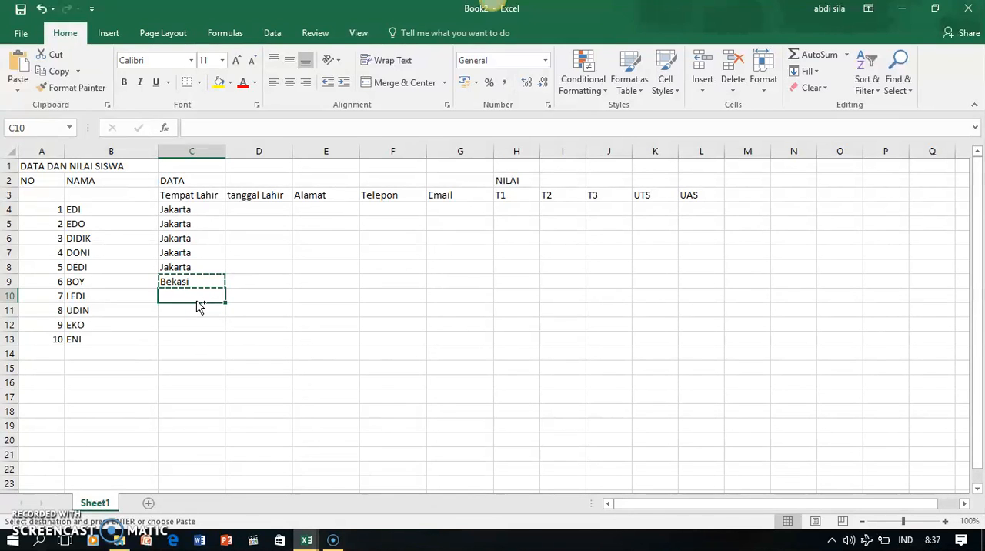
pyautogui.hotkey('ctrl', 'v')
pyautogui.click(193, 309)
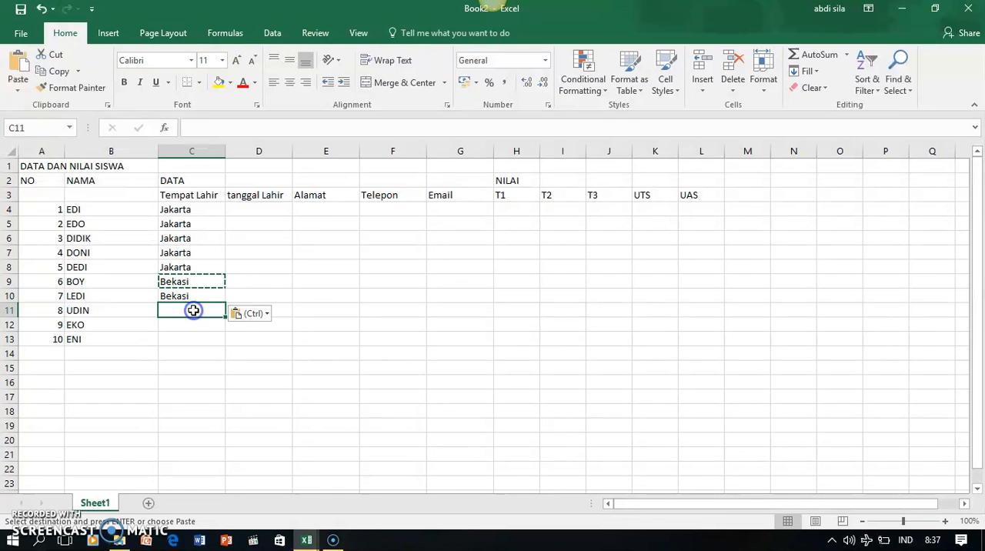
pyautogui.hotkey('ctrl', 'v')
# Enter Semarang in C12 and fill it down to C13
pyautogui.click(190, 324)
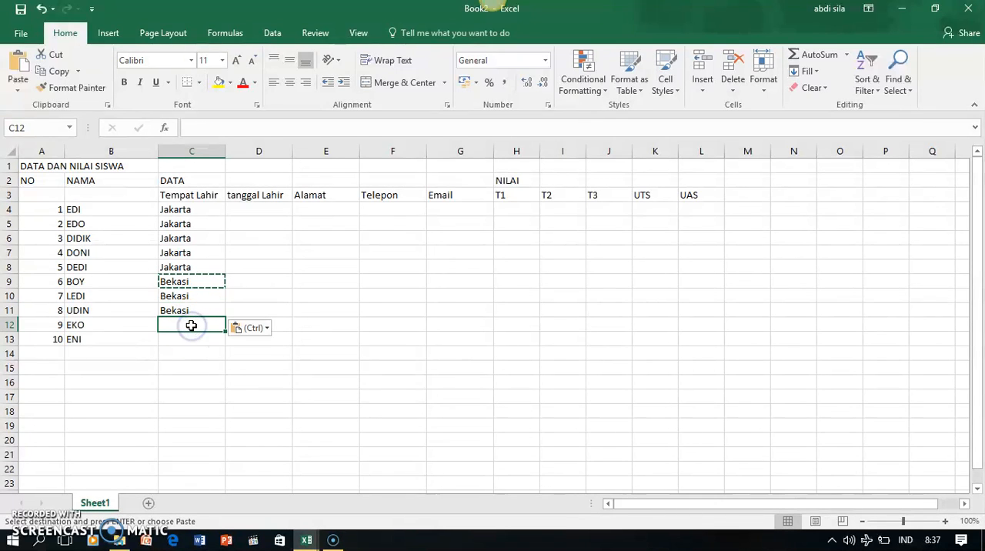
pyautogui.write('Semarang')
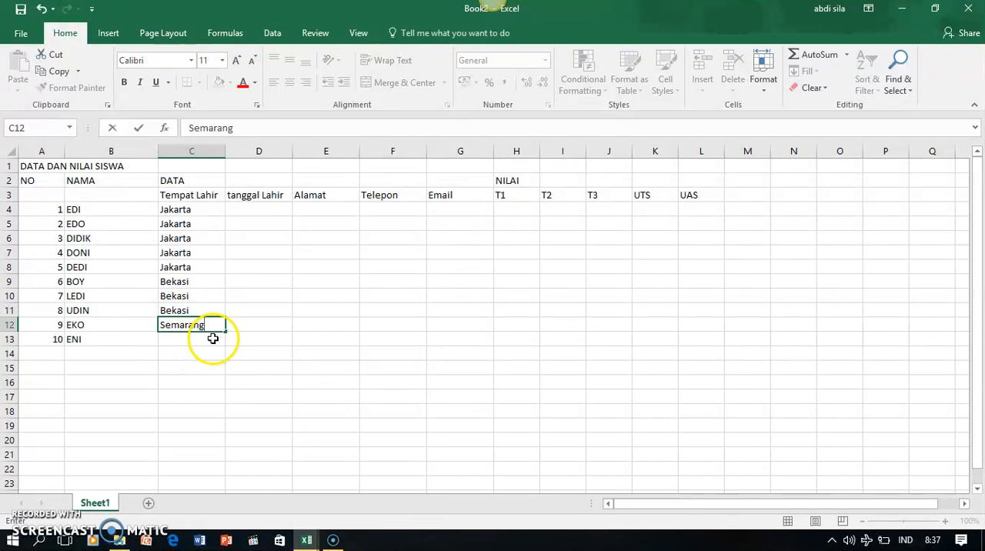
pyautogui.moveTo(227, 332); pyautogui.dragTo(222, 343)
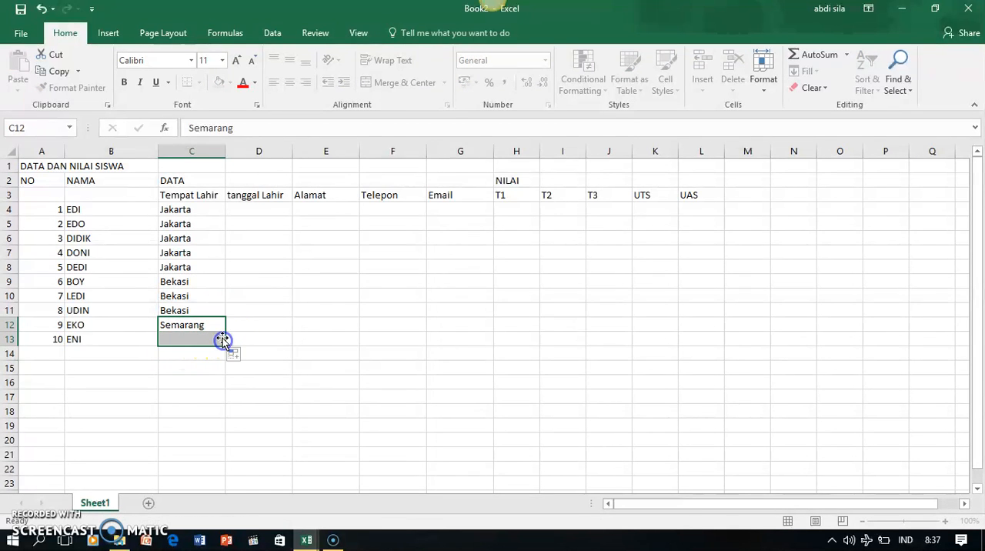
# Format the empty tanggal Lahir cells D4:D13 as Date with the *14/03/2012 type and Indonesian locale
pyautogui.click(268, 208)
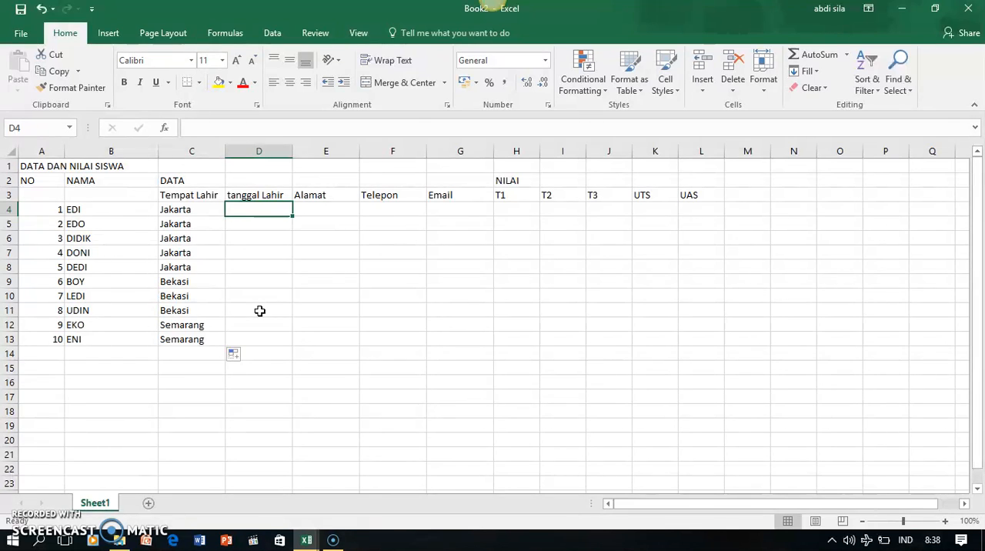
pyautogui.click(259, 209)
pyautogui.moveTo(259, 209); pyautogui.dragTo(270, 338)
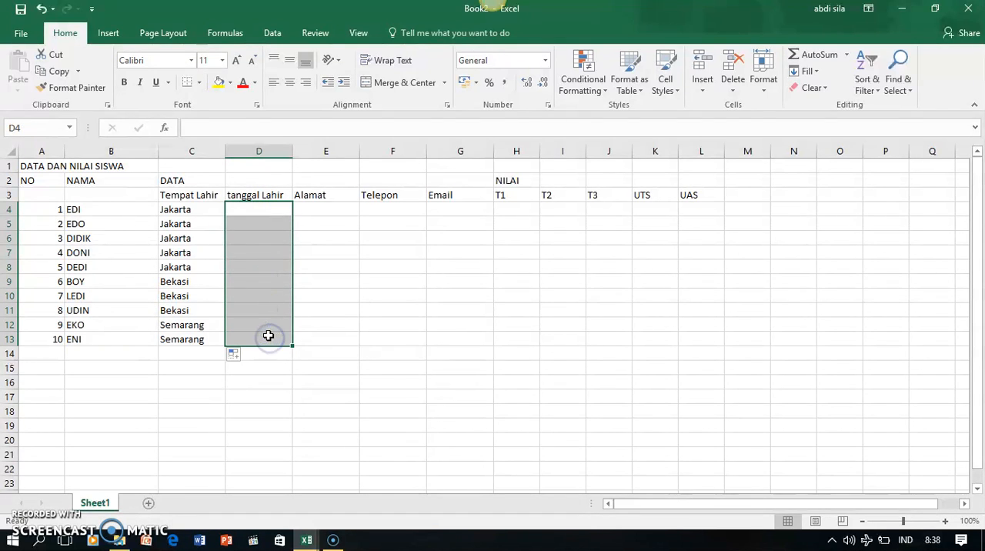
pyautogui.click(549, 107)
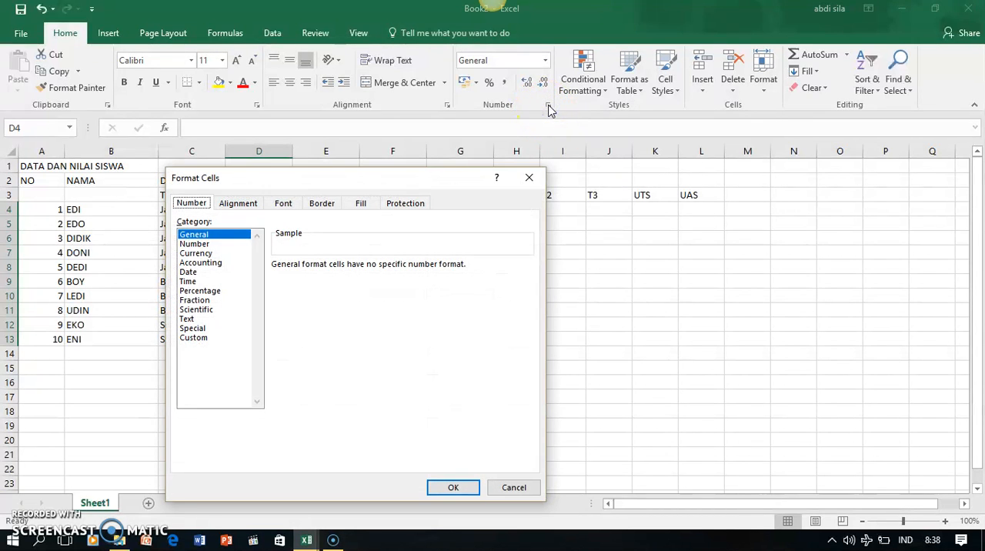
pyautogui.click(188, 272)
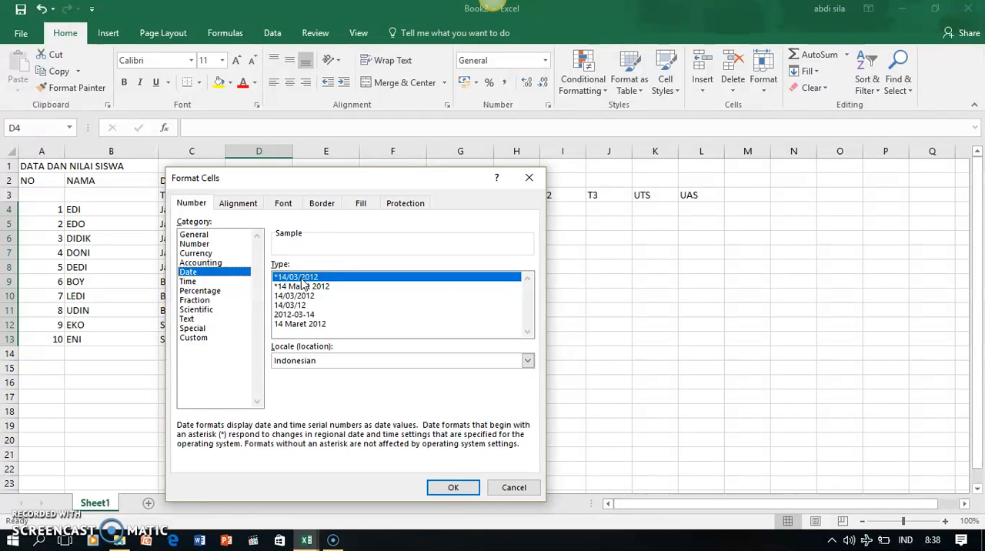
pyautogui.click(453, 487)
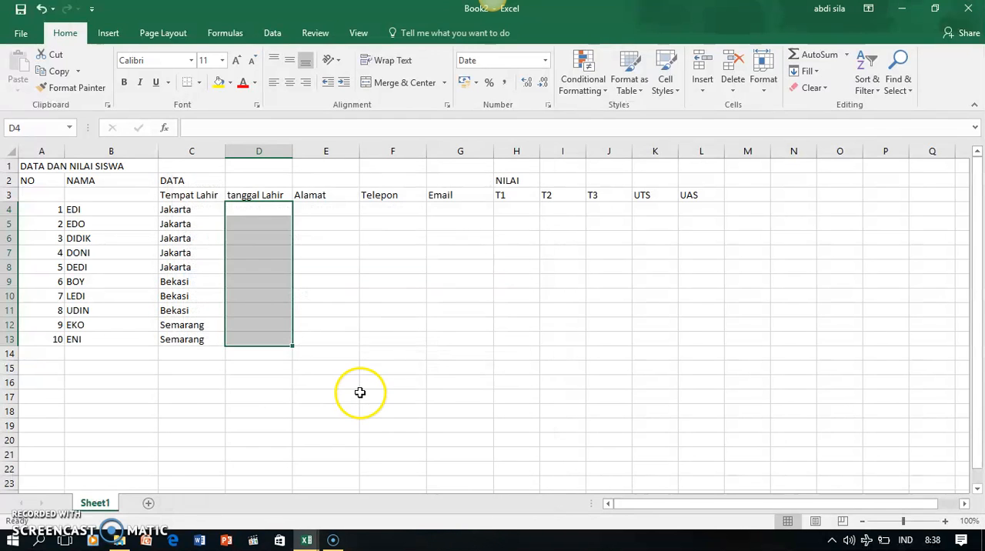
# Enter the dates of birth of the first four students in D4 to D7
pyautogui.click(256, 209)
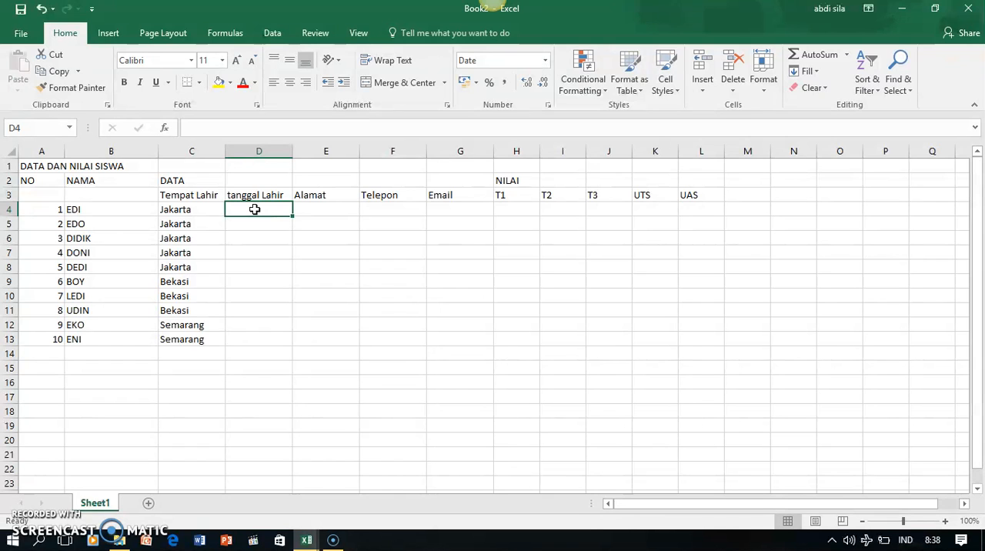
pyautogui.write('2/3/1990')
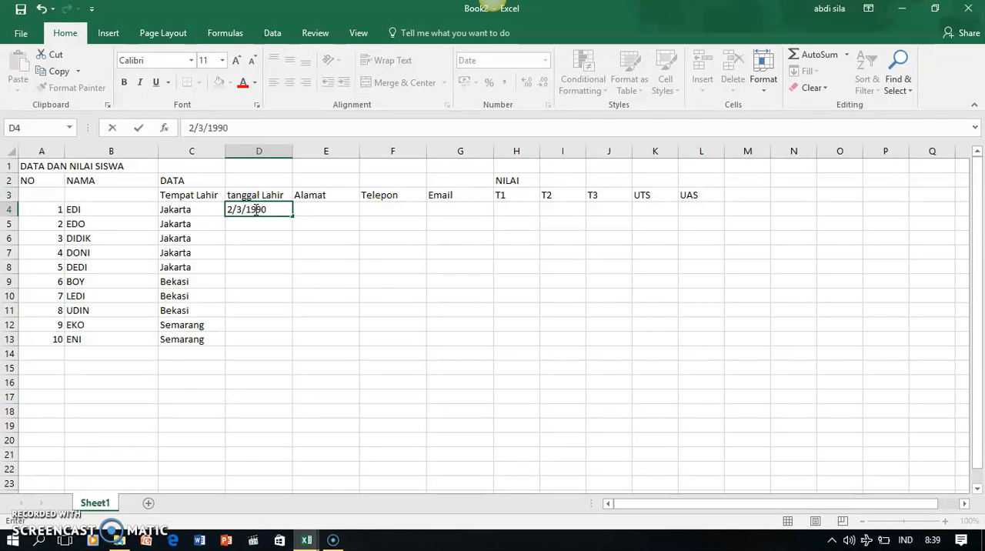
pyautogui.press('Return')
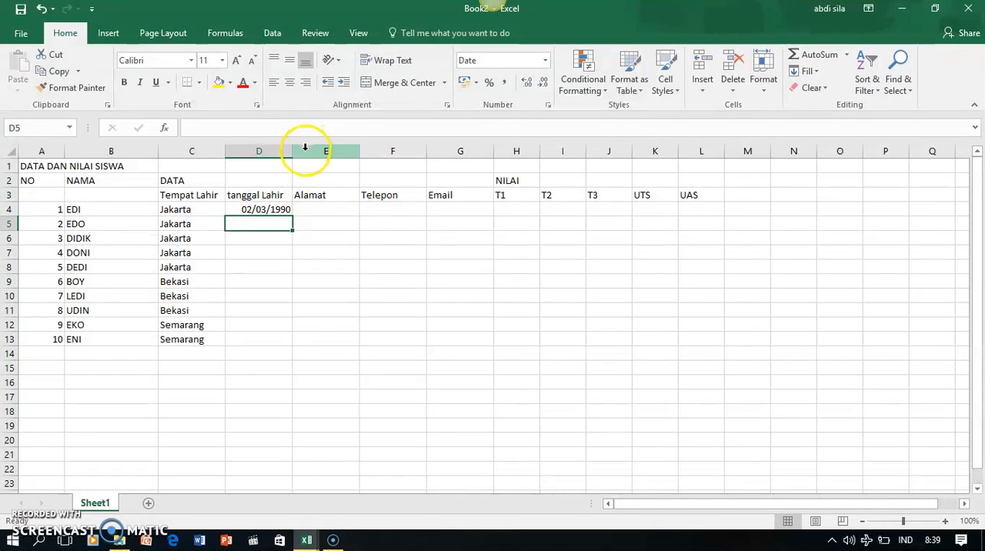
pyautogui.write('4/')
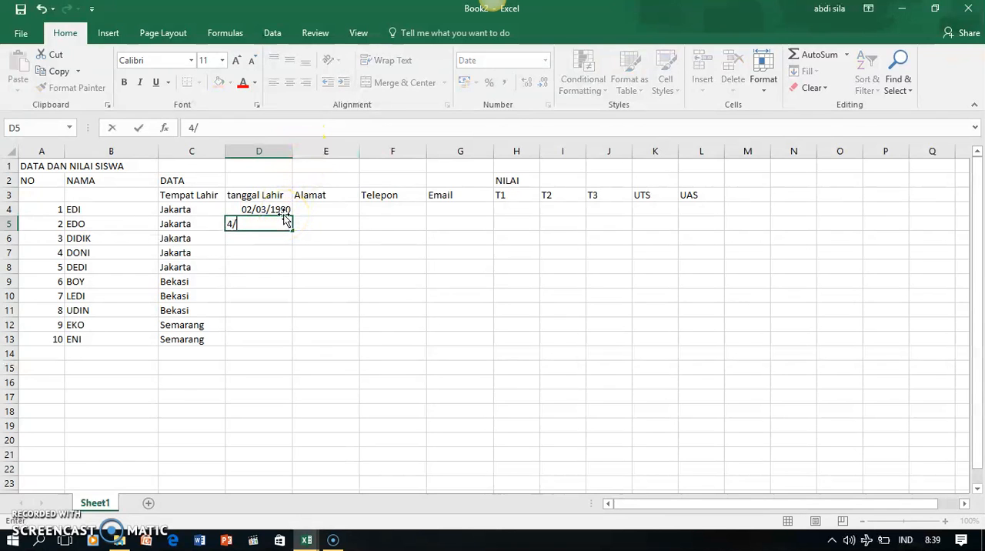
pyautogui.write('04/1991')
pyautogui.press('Return')
pyautogui.write('2/02/1990')
pyautogui.press('Return')
pyautogui.write('4')
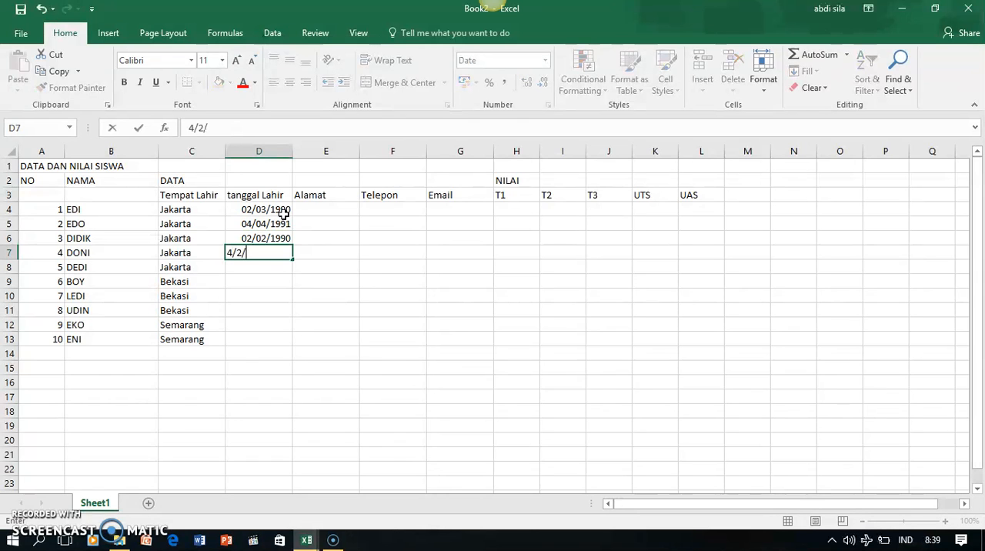
pyautogui.write('/02/1993')
# Enter the dates of birth of students 5 to 7 in D8 to D10
pyautogui.click(274, 267)
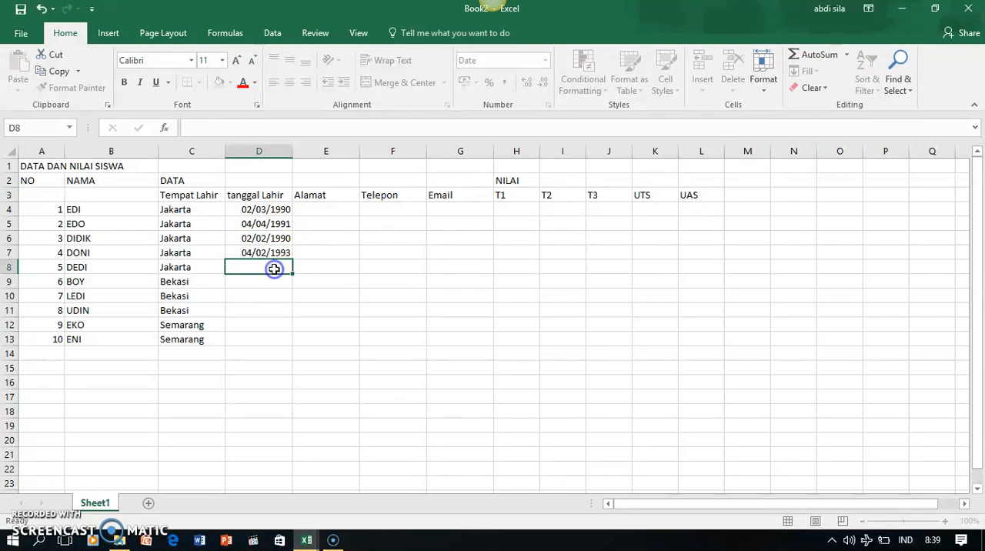
pyautogui.write('9')
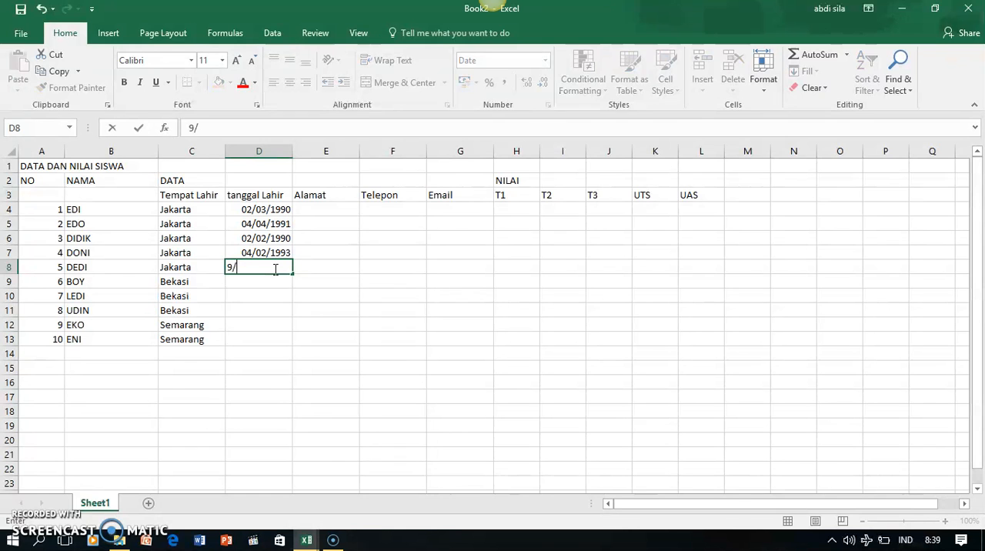
pyautogui.write('/5/1993')
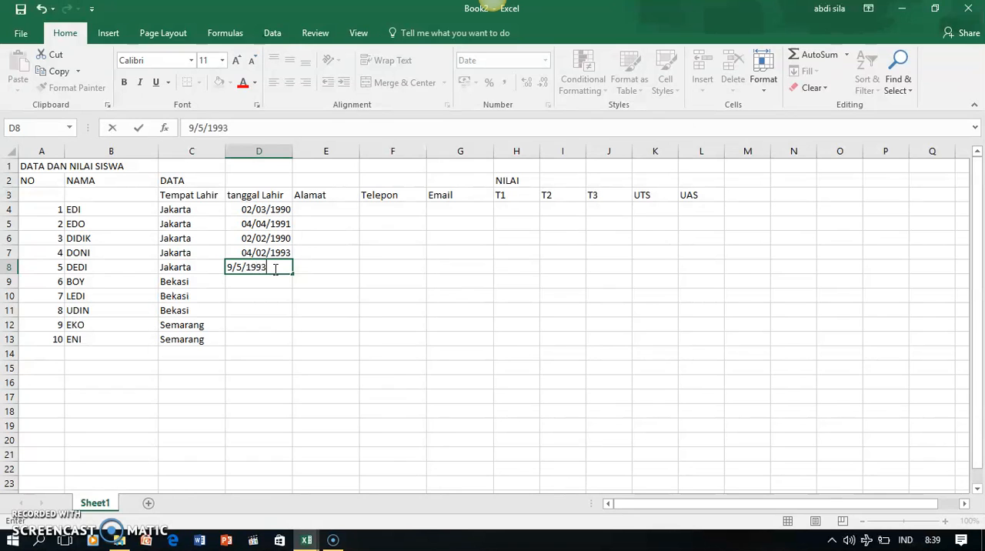
pyautogui.click(284, 284)
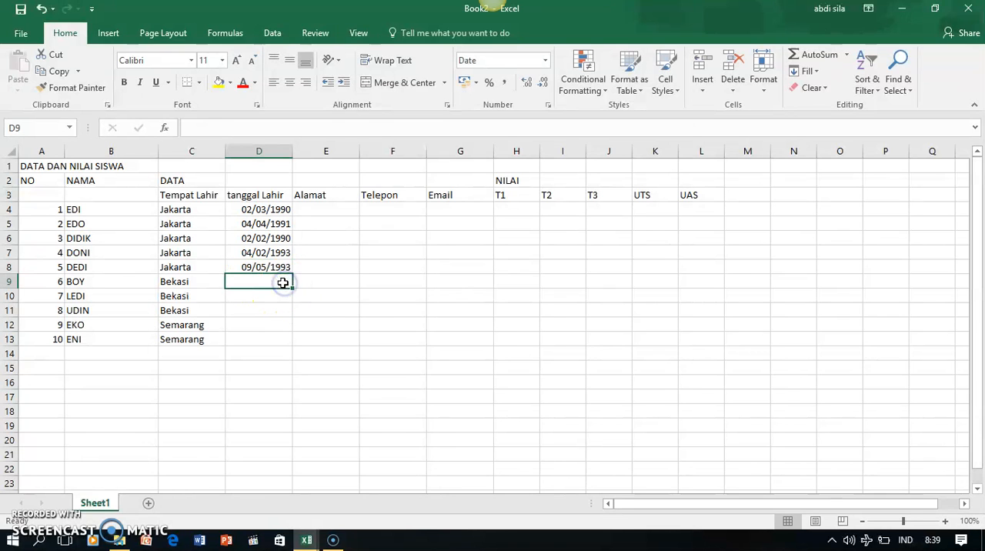
pyautogui.write('5/10/')
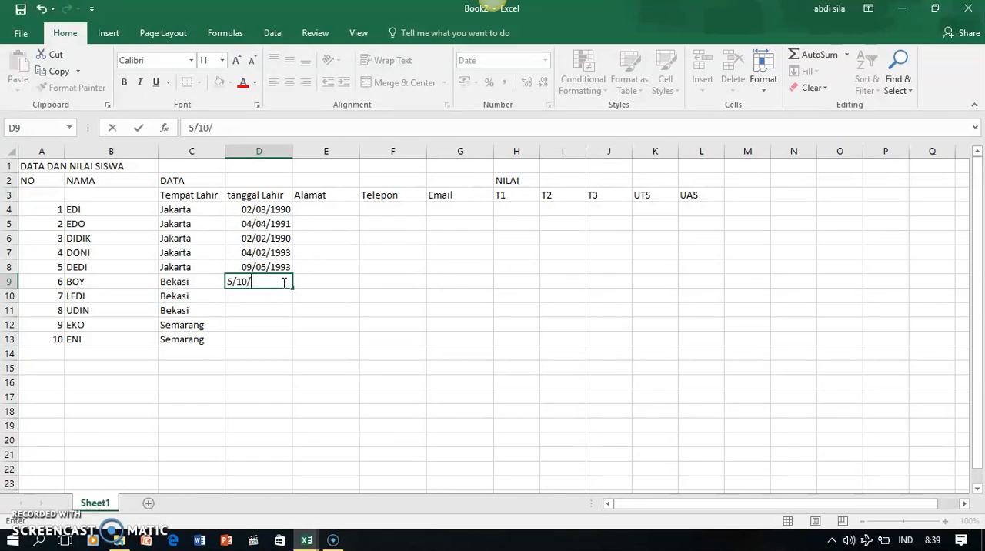
pyautogui.write('1990')
pyautogui.click(257, 295)
pyautogui.write('6')
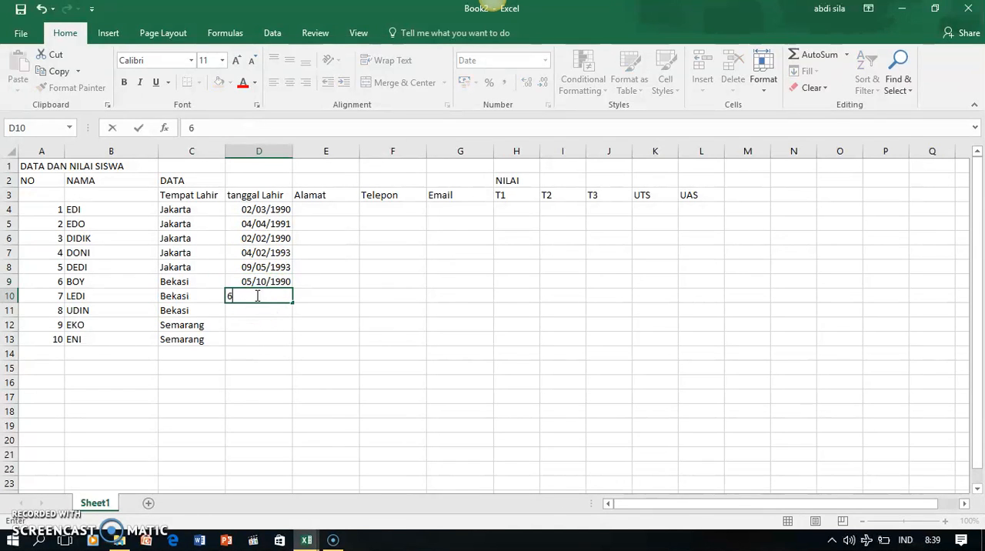
pyautogui.write('/07/1990')
# Enter the dates of birth of the last three students in D11 to D13
pyautogui.click(250, 308)
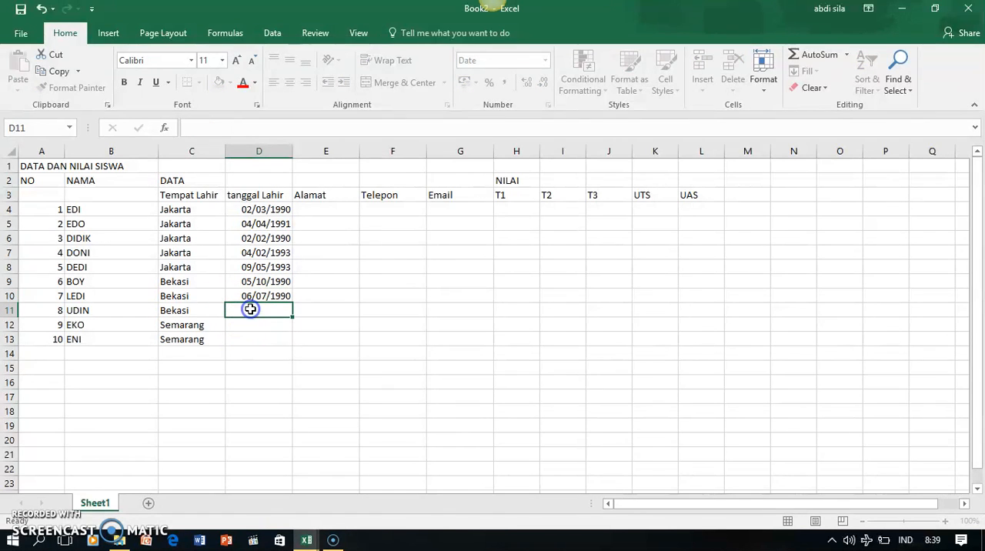
pyautogui.write('20/')
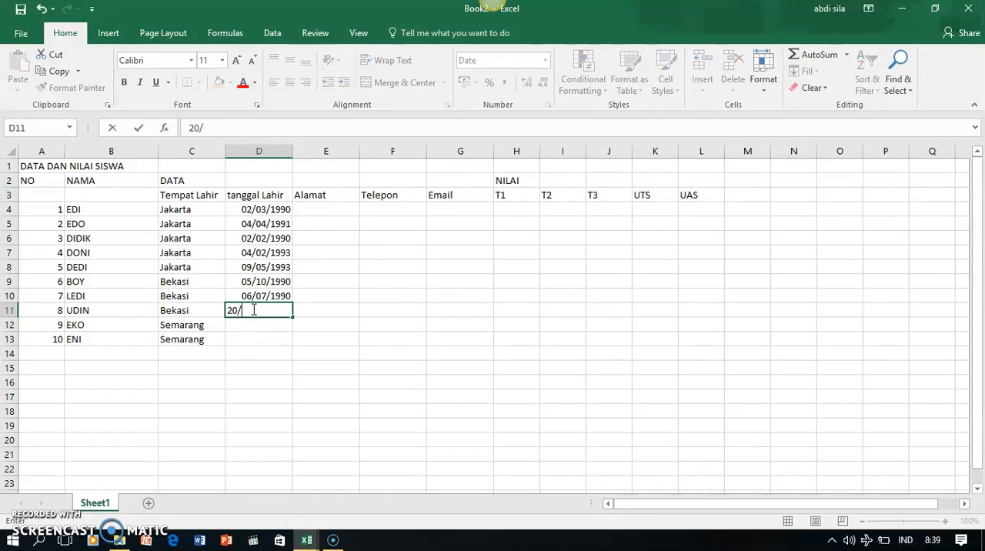
pyautogui.write('03/1994')
pyautogui.click(251, 328)
pyautogui.write('4/0')
pyautogui.write('5/')
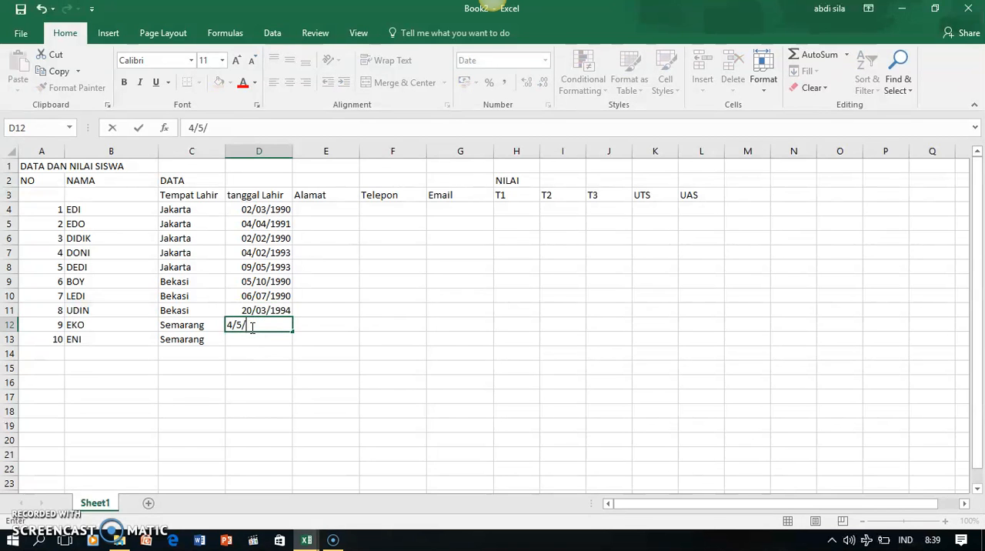
pyautogui.write('1990')
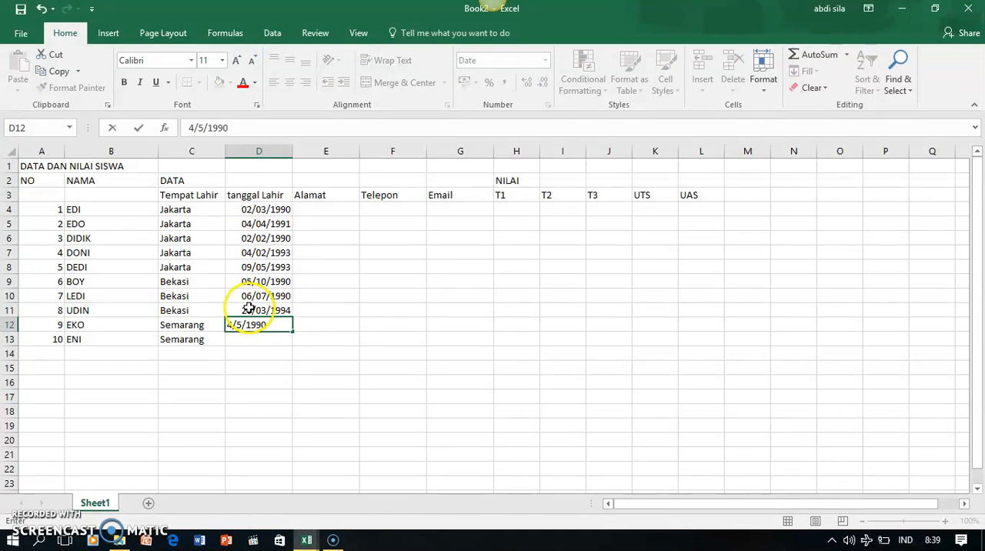
pyautogui.click(258, 337)
pyautogui.write('2')
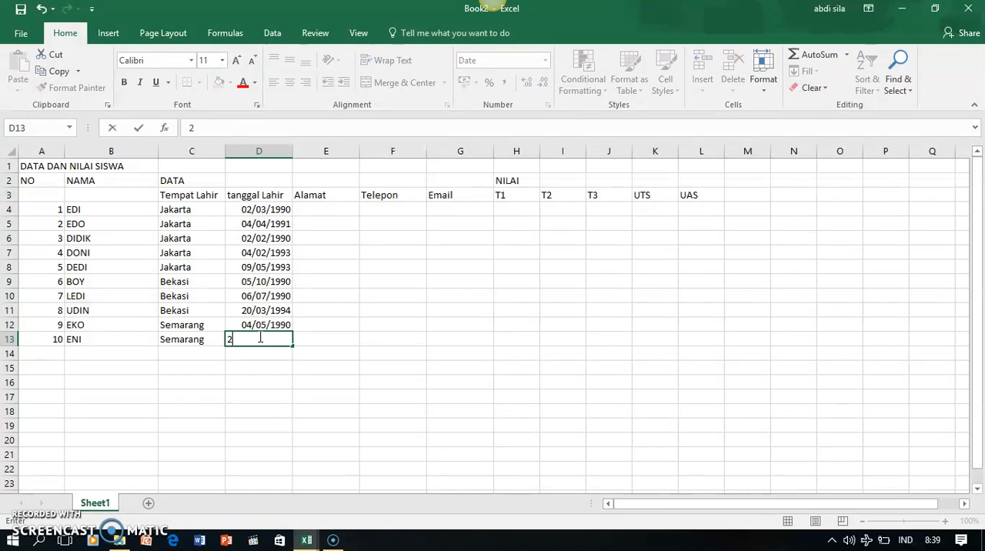
pyautogui.write('/01/1993')
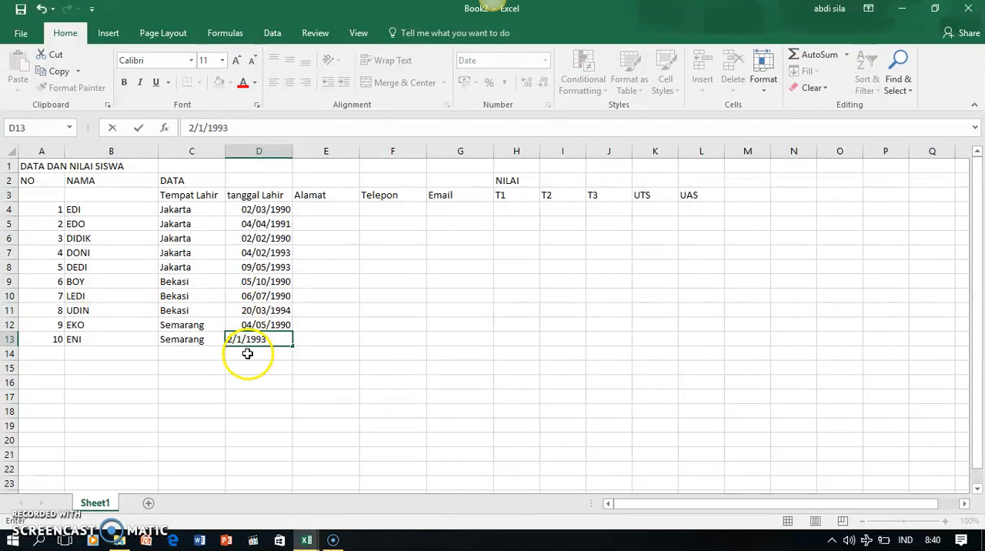
pyautogui.click(249, 354)
# Switch the dates in D4:D13 to the *14 Maret 2012 type and widen column D to fit the month names
pyautogui.click(271, 256)
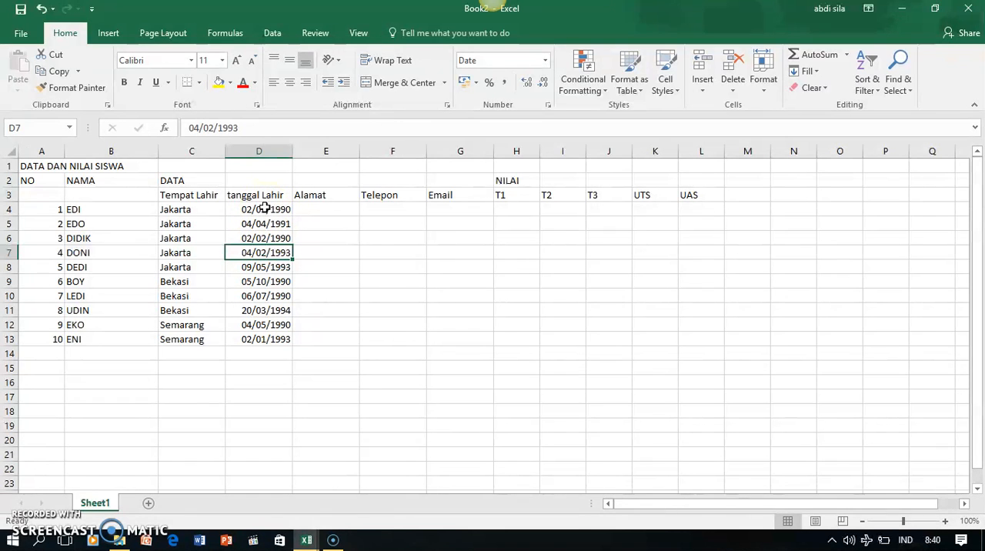
pyautogui.moveTo(264, 208); pyautogui.dragTo(270, 339)
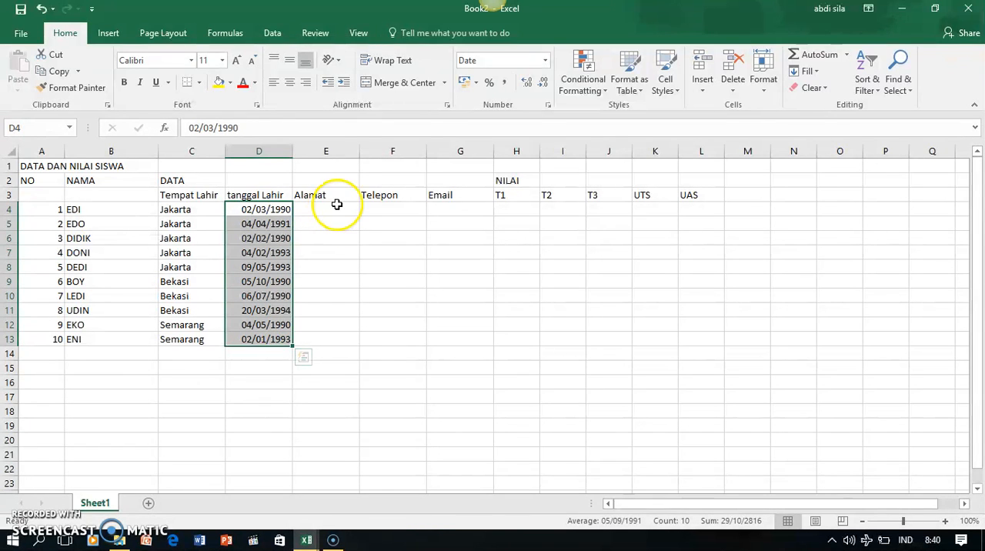
pyautogui.click(548, 107)
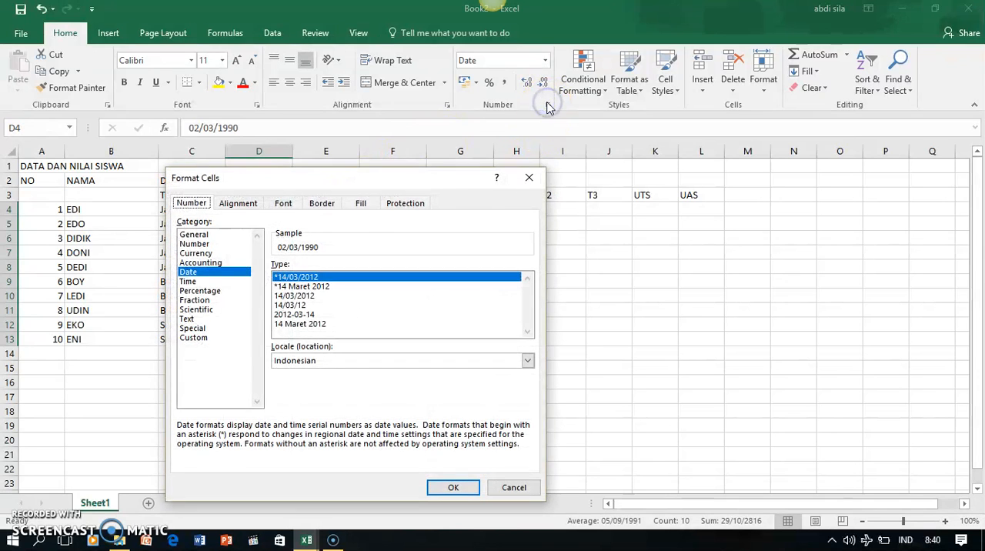
pyautogui.click(298, 288)
pyautogui.click(453, 487)
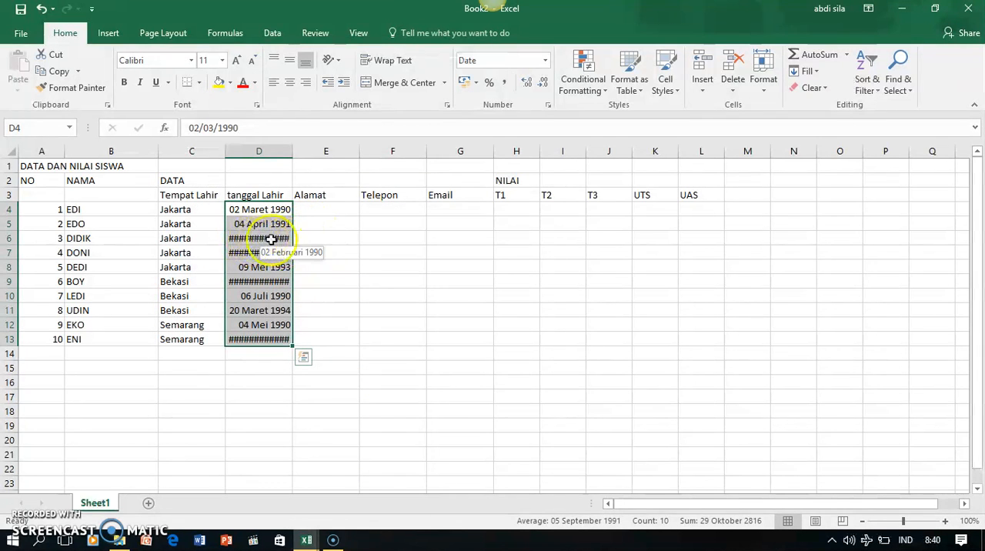
pyautogui.moveTo(292, 152); pyautogui.dragTo(292, 153)
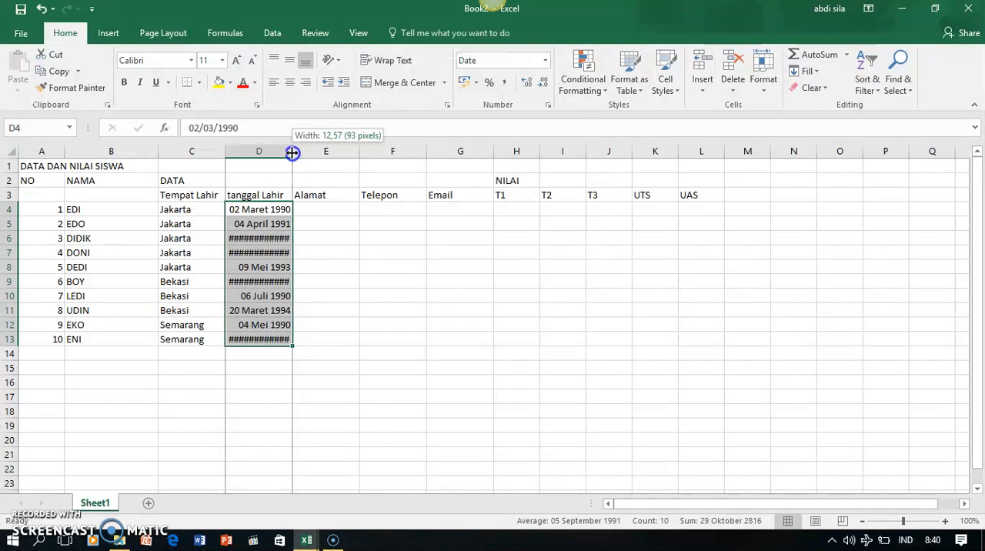
pyautogui.moveTo(293, 152); pyautogui.dragTo(323, 154)
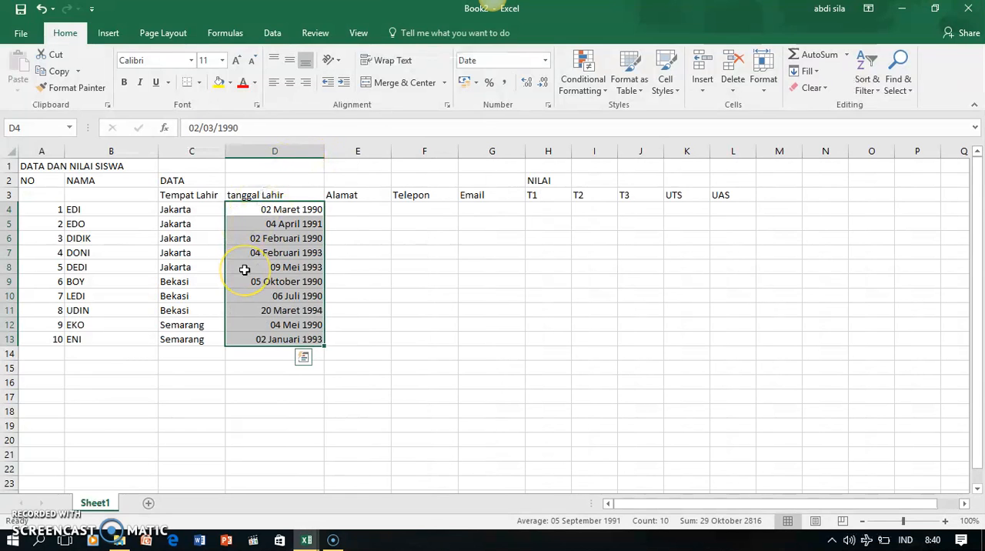
# Change the dates in D4:D13 to the 2012-03-14 type and narrow column D to suit the shorter format
pyautogui.click(549, 108)
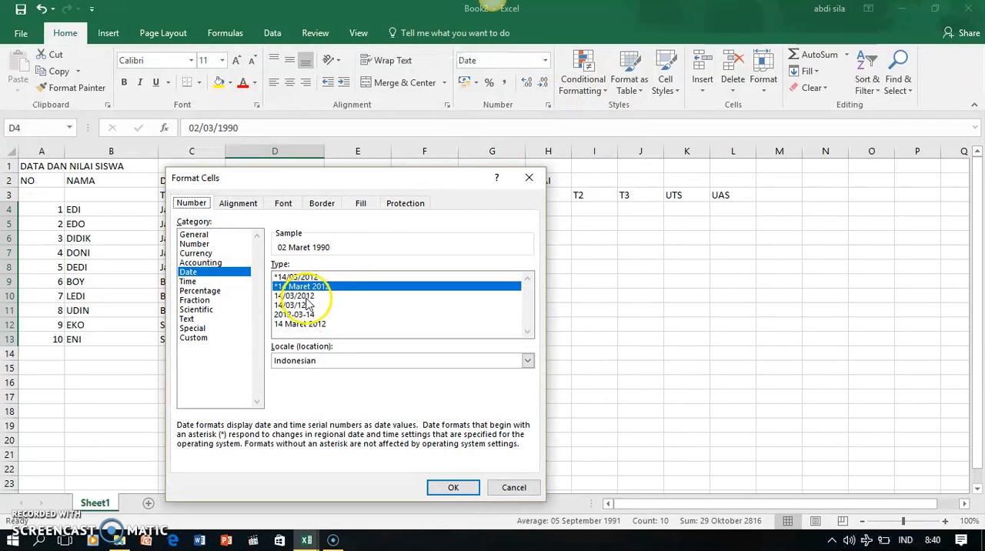
pyautogui.click(293, 314)
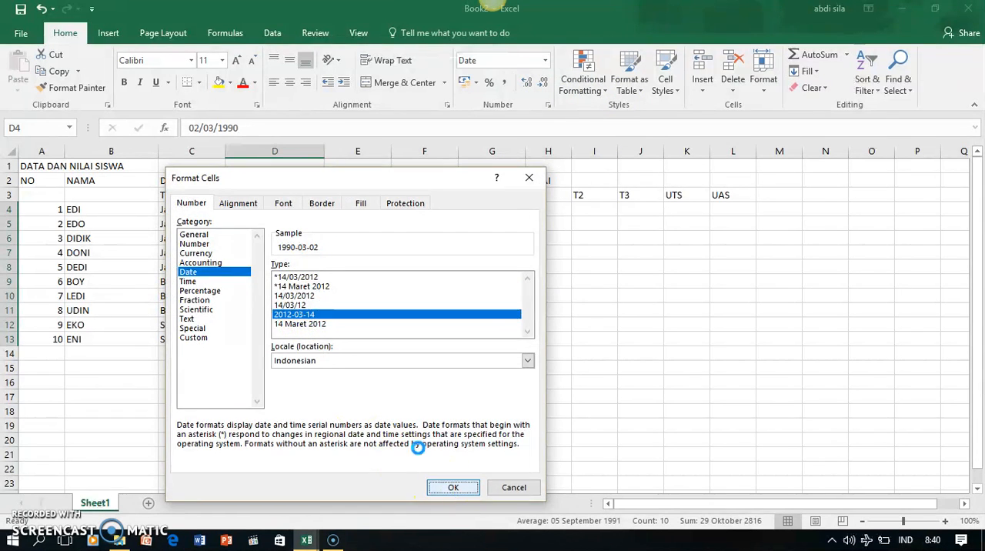
pyautogui.moveTo(323, 154); pyautogui.dragTo(304, 155)
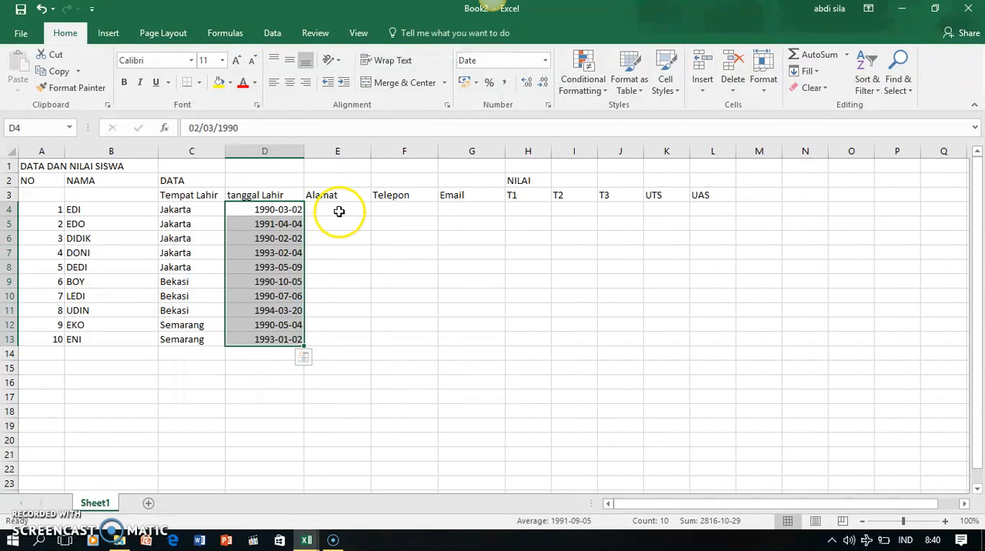
# Enter Semanggi as the Alamat in E4 and fill it down to E9
pyautogui.click(338, 211)
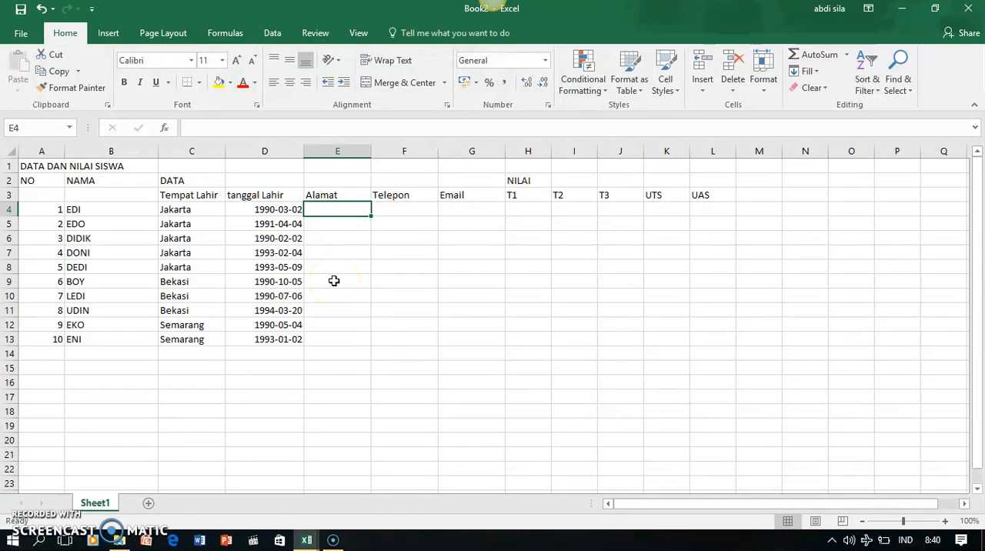
pyautogui.write('Semanggi')
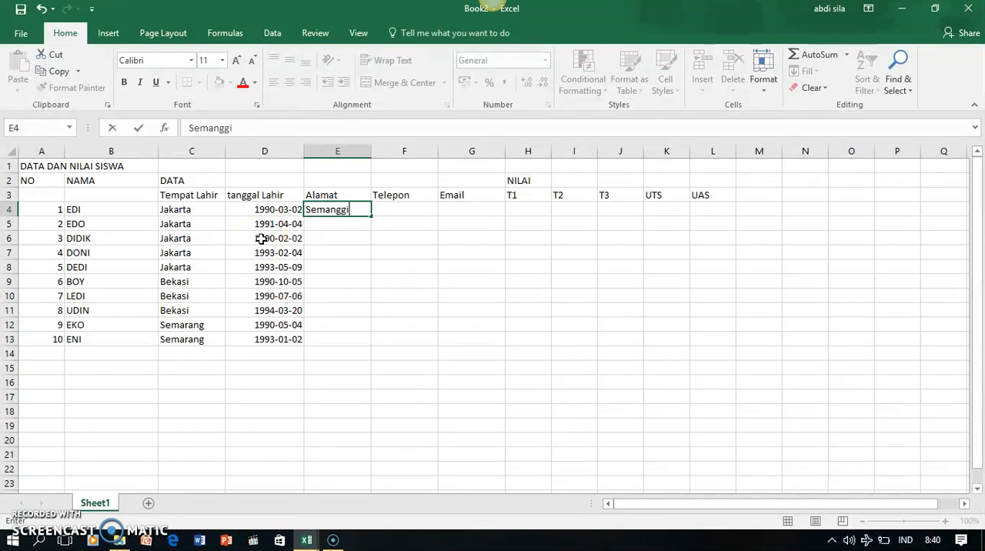
pyautogui.click(352, 221)
pyautogui.click(350, 209)
pyautogui.moveTo(370, 216); pyautogui.dragTo(373, 290)
# Enter Serang as the Alamat in E10 and fill it down to E13
pyautogui.click(347, 301)
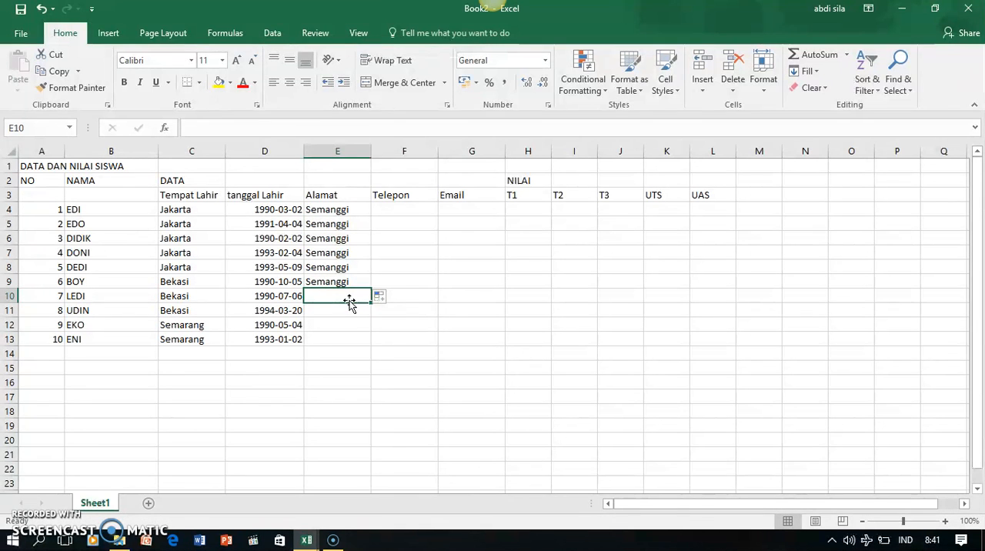
pyautogui.write('Serang')
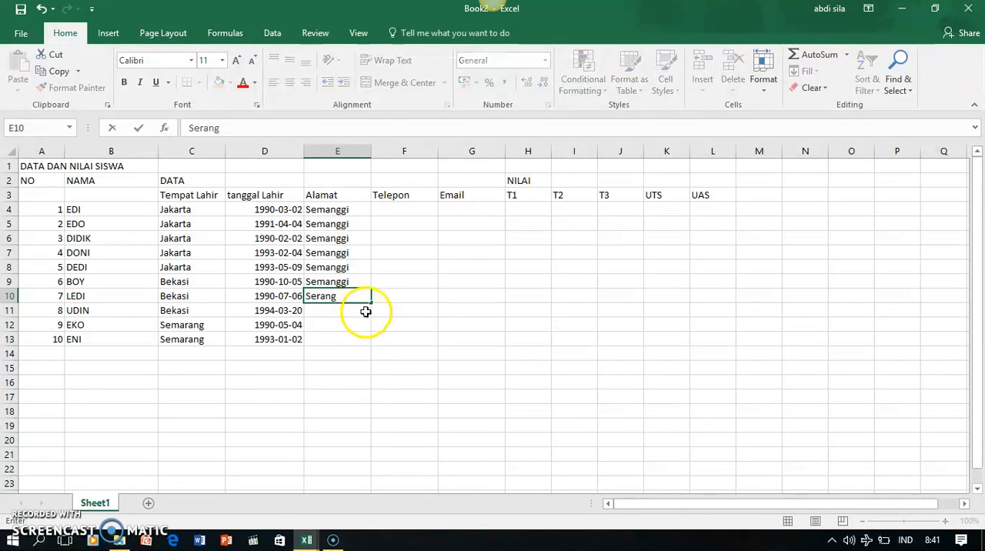
pyautogui.moveTo(372, 302); pyautogui.dragTo(374, 343)
# Enter the phone numbers of the first two students in F4 and F5 of the Telepon column
pyautogui.click(412, 211)
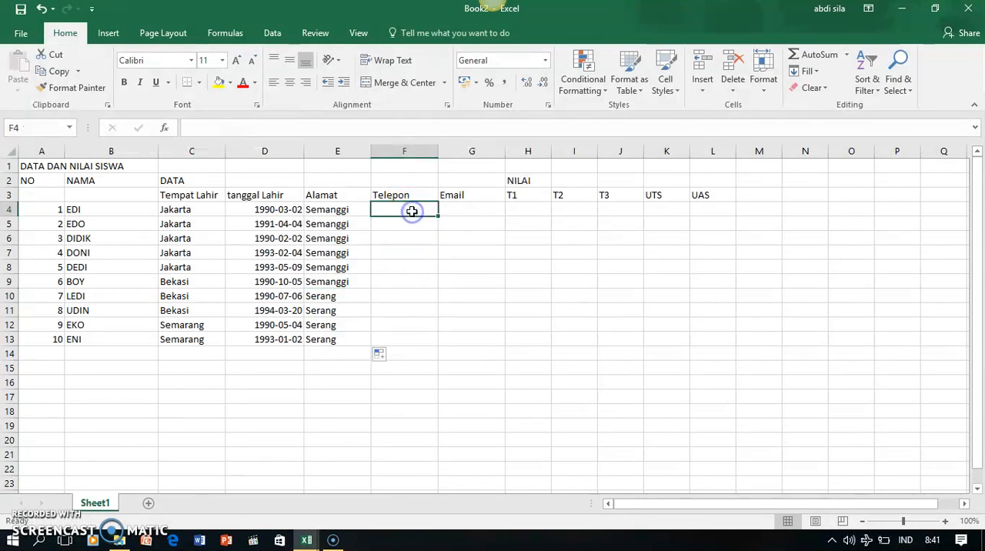
pyautogui.press('Return')
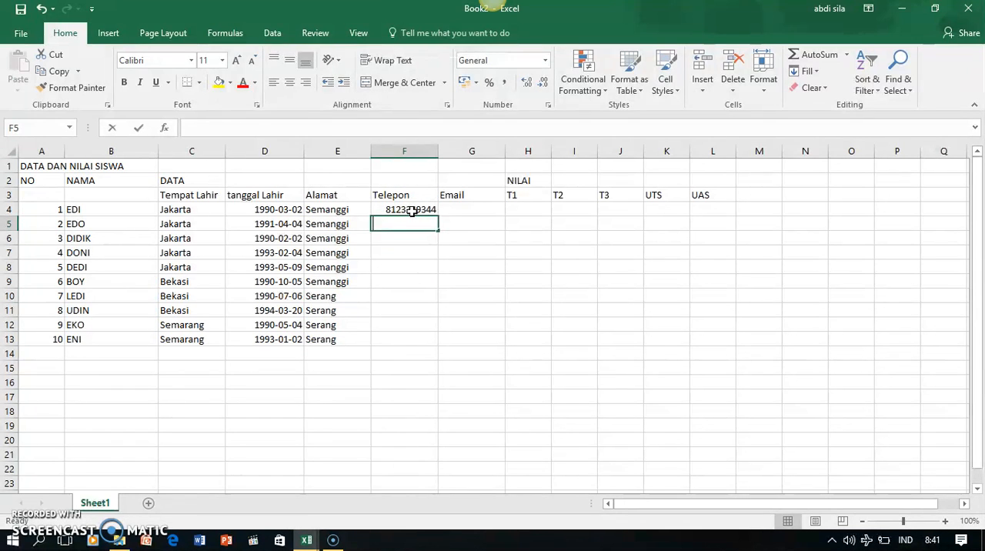
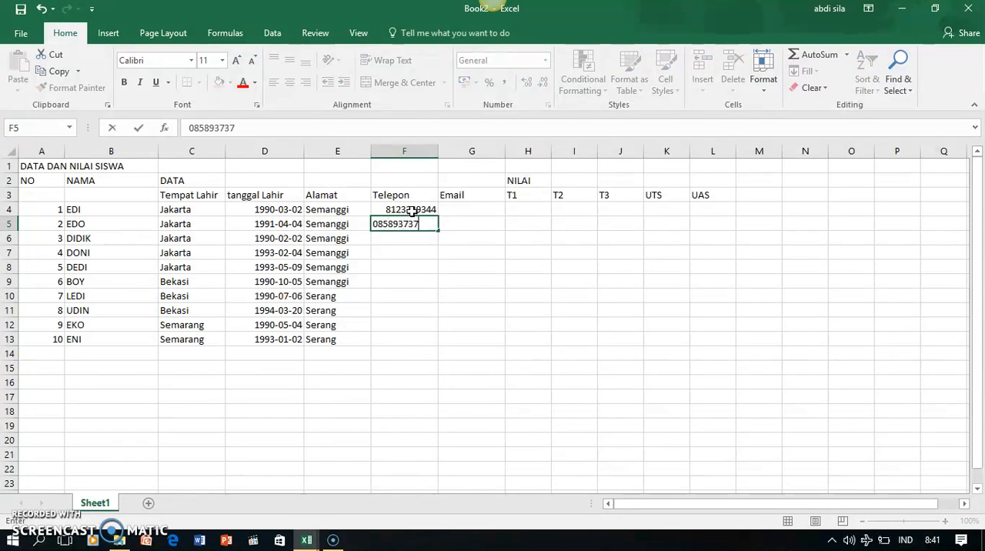
pyautogui.press('Return')
# Enter the third student's phone number in F6, replacing the incomplete entry with a full number
pyautogui.write('08')
pyautogui.press('Return')
pyautogui.press('Return')
pyautogui.press('Return')
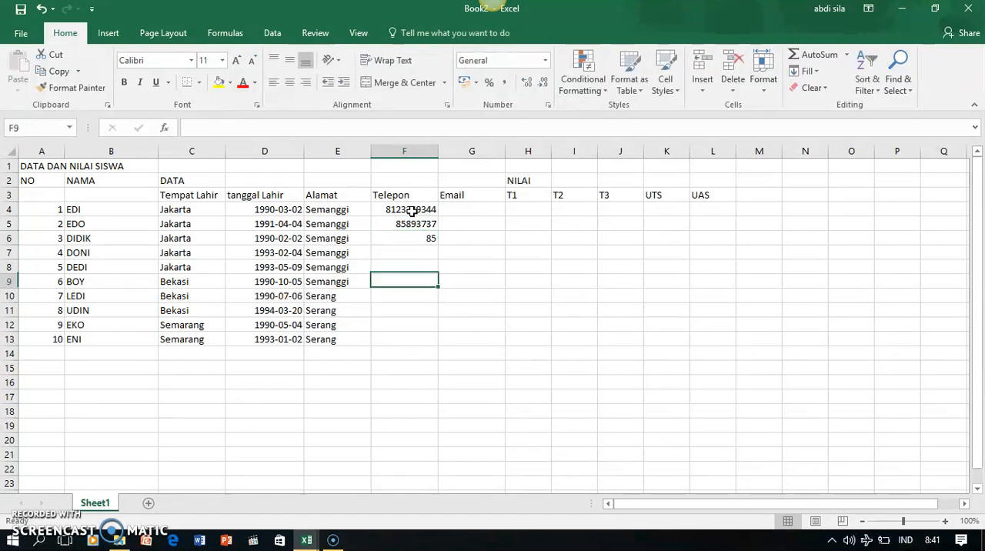
pyautogui.press('Up')
pyautogui.press('Up')
pyautogui.press('Up')
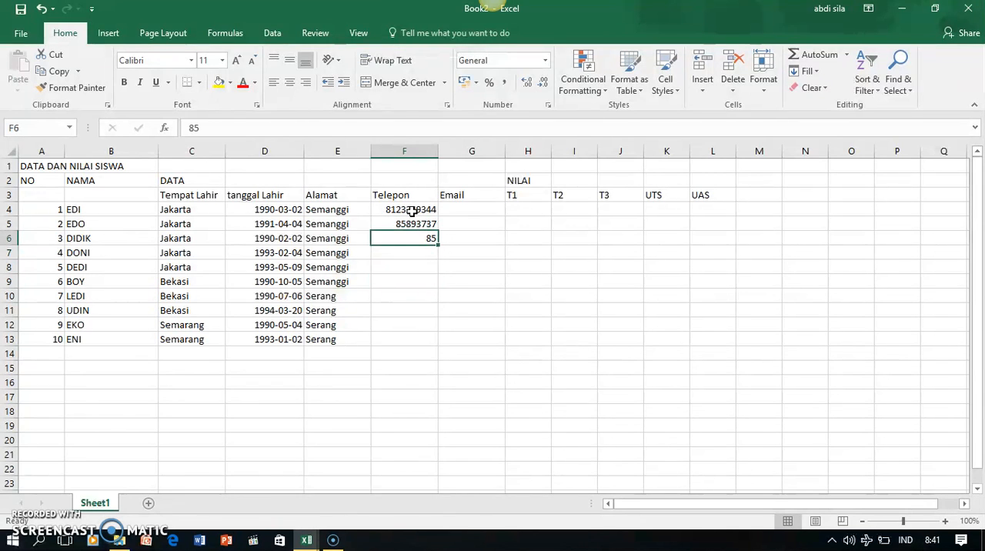
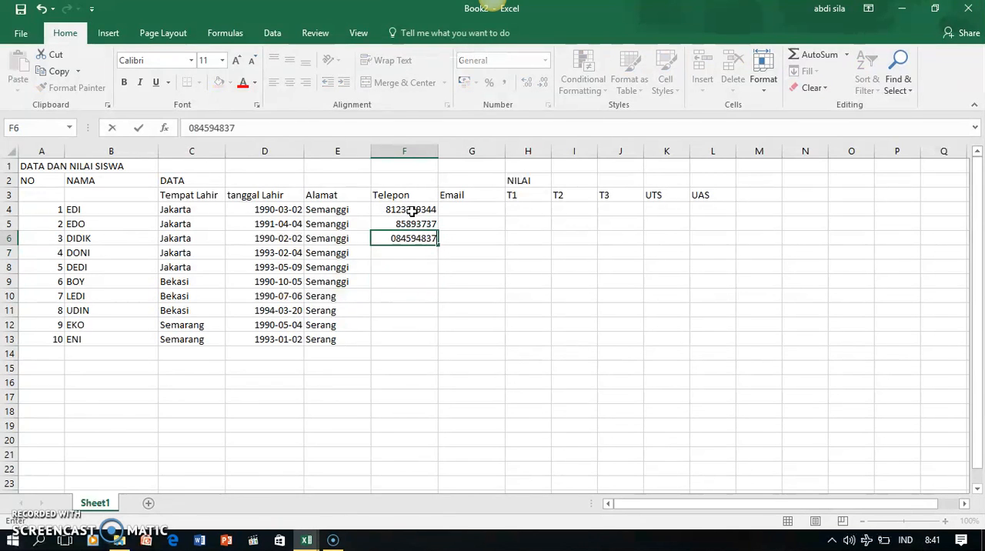
pyautogui.press('Return')
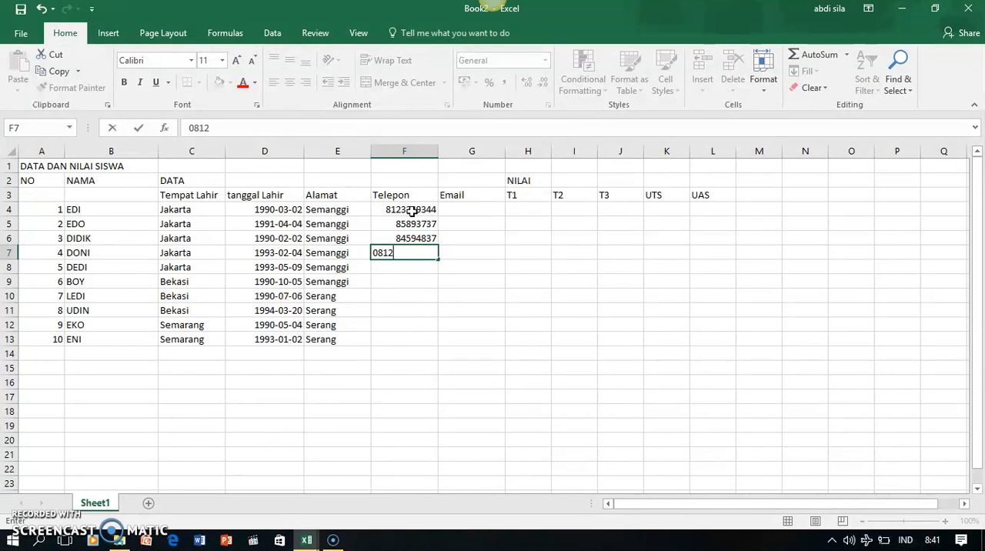
# Enter the phone numbers of the fourth to sixth students in F7 to F9
pyautogui.press('Return')
pyautogui.write('08')
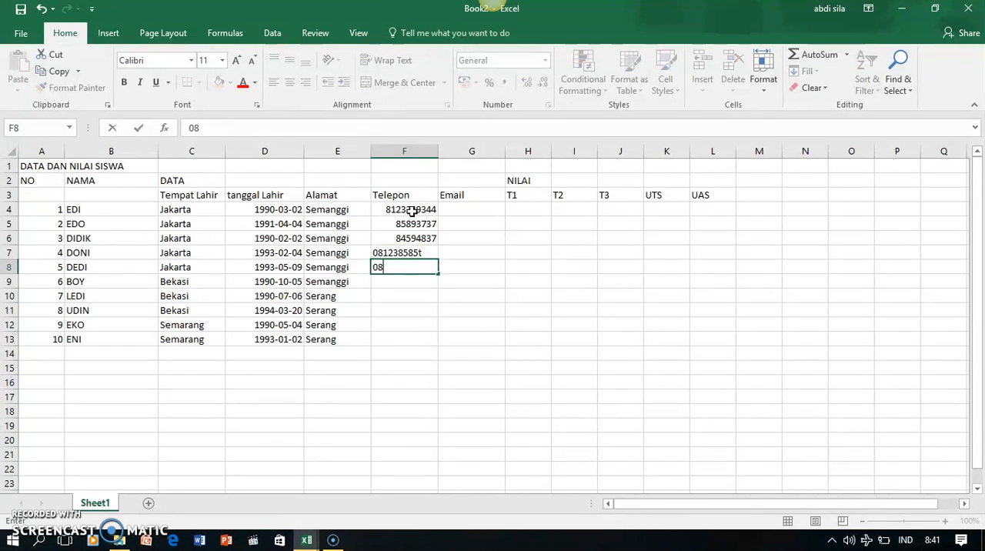
pyautogui.write('147565')
pyautogui.press('Return')
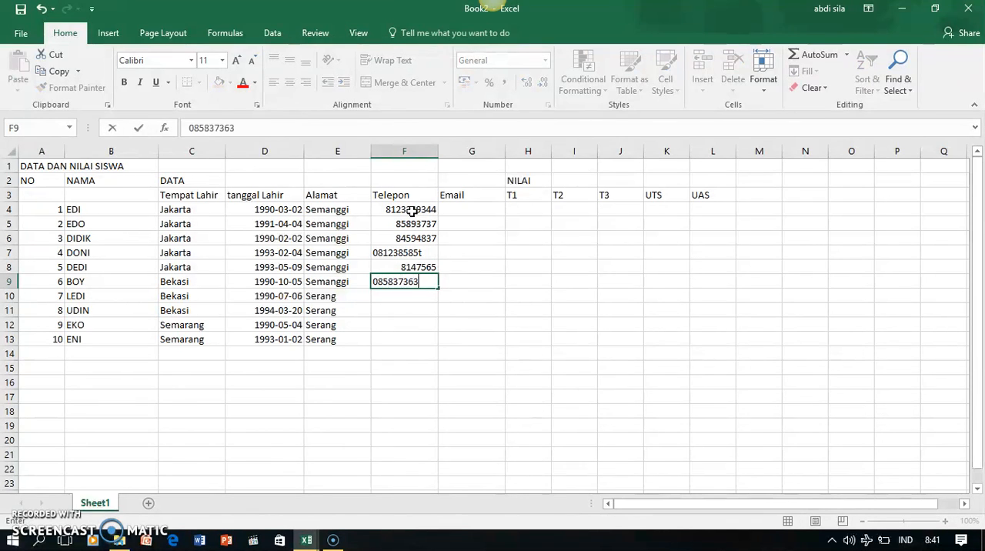
pyautogui.press('Return')
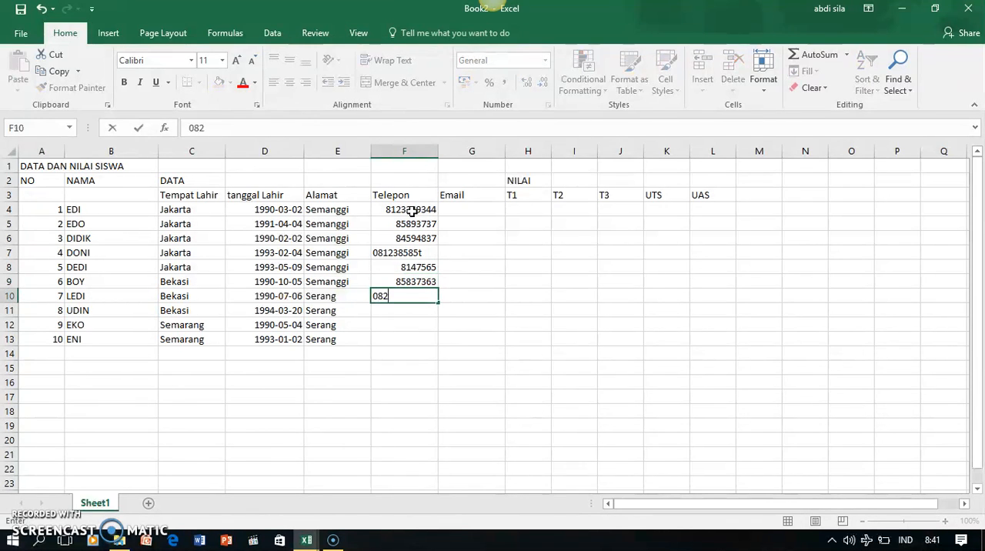
# Enter the phone numbers of the seventh and eighth students in F10 and F11
pyautogui.press('Return')
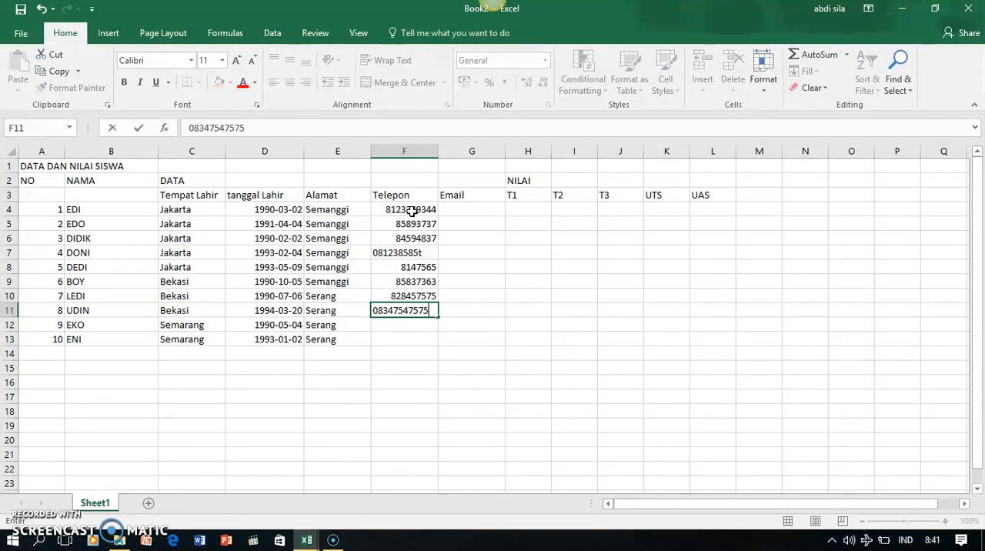
pyautogui.press('Return')
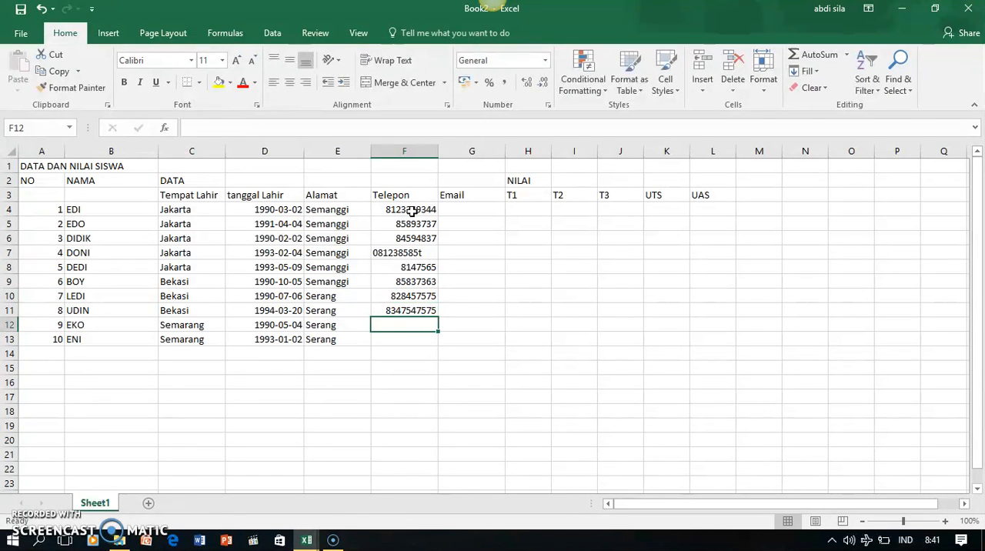
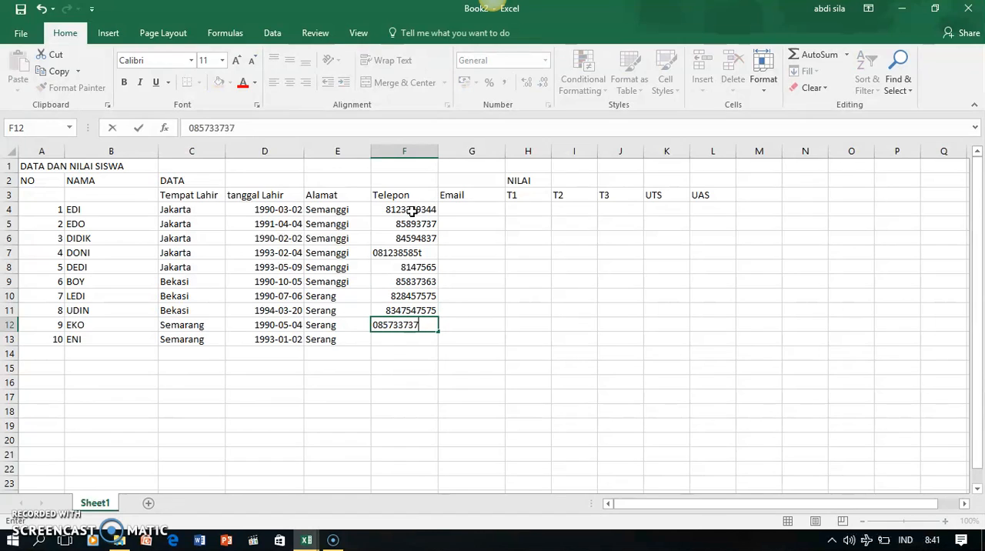
# Enter the last two students' phone numbers in F12 and F13 and remove the stray letter t from the number in F7
pyautogui.press('Return')
pyautogui.write('083737')
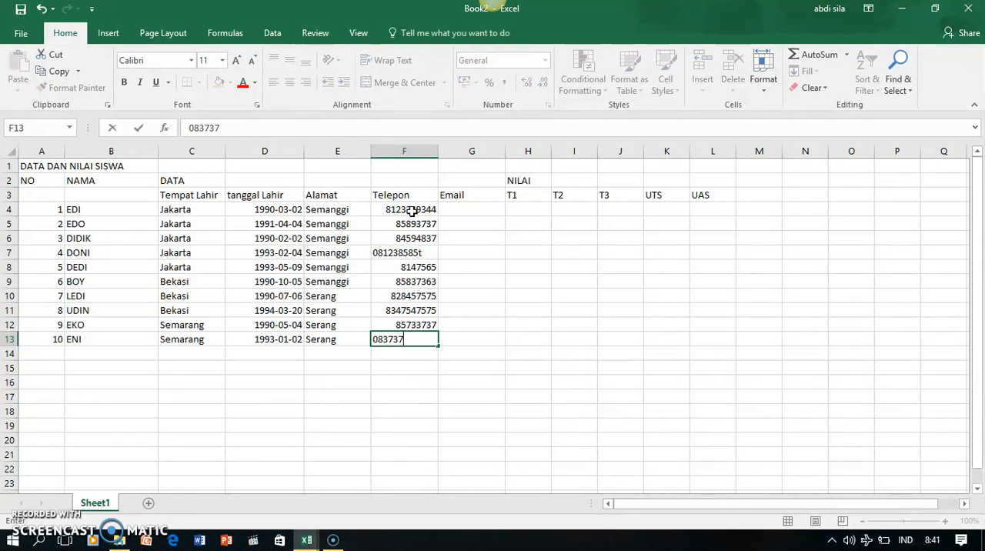
pyautogui.write('46')
pyautogui.doubleClick(422, 254)
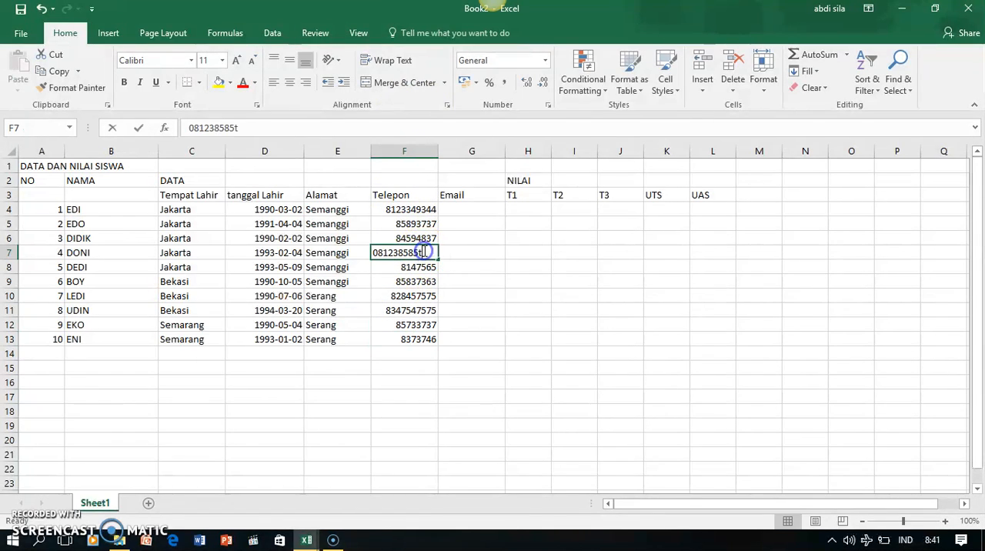
pyautogui.click(500, 299)
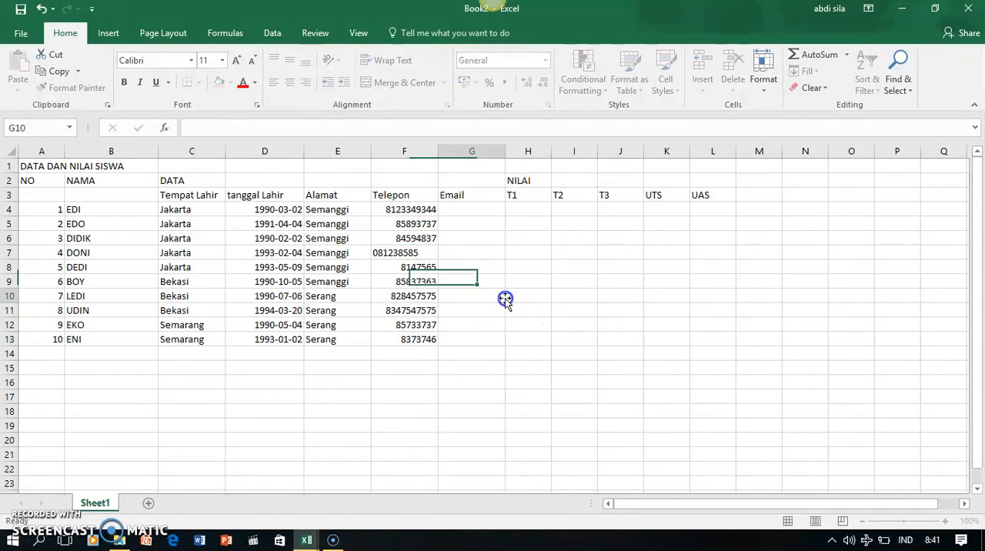
# Enter the first student's email address in G4 and fill it down to G8
pyautogui.click(479, 211)
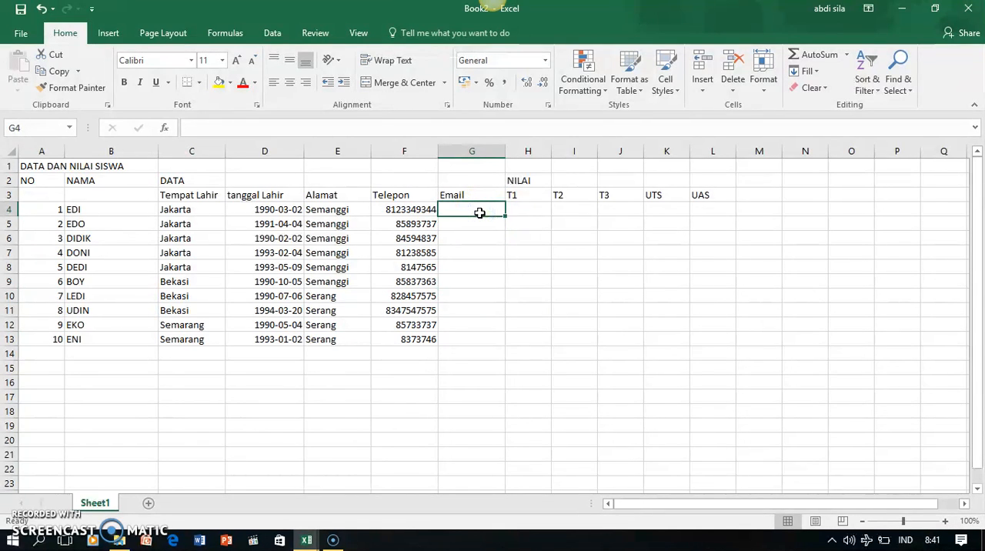
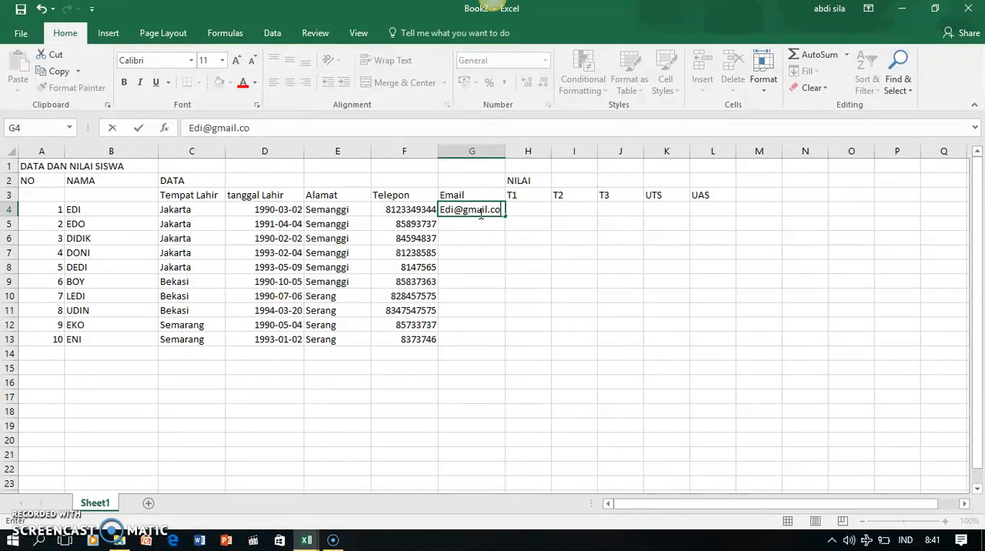
pyautogui.moveTo(505, 219); pyautogui.dragTo(507, 275)
# Enter the sixth student's email address in G9, fill it down to G13, and widen column G to fit the addresses
pyautogui.click(479, 285)
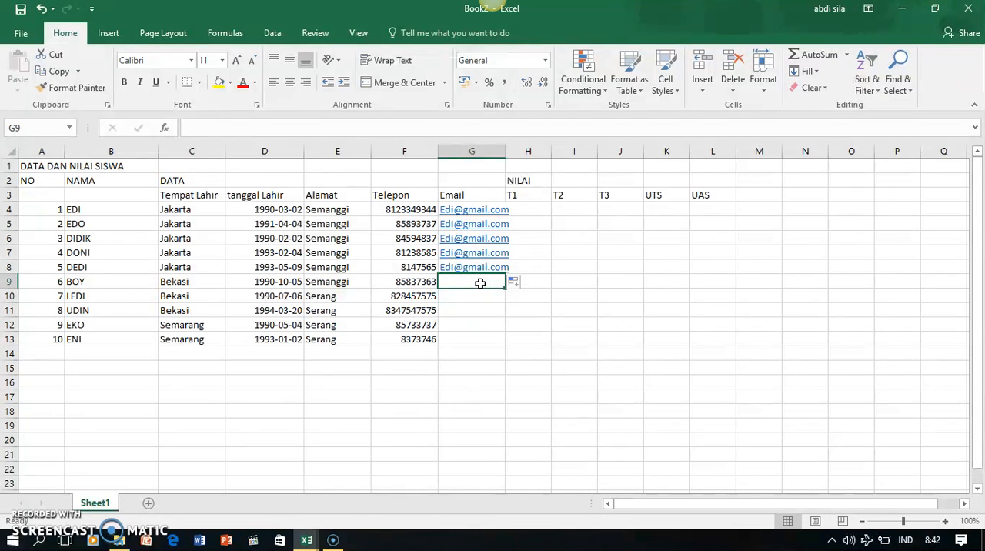
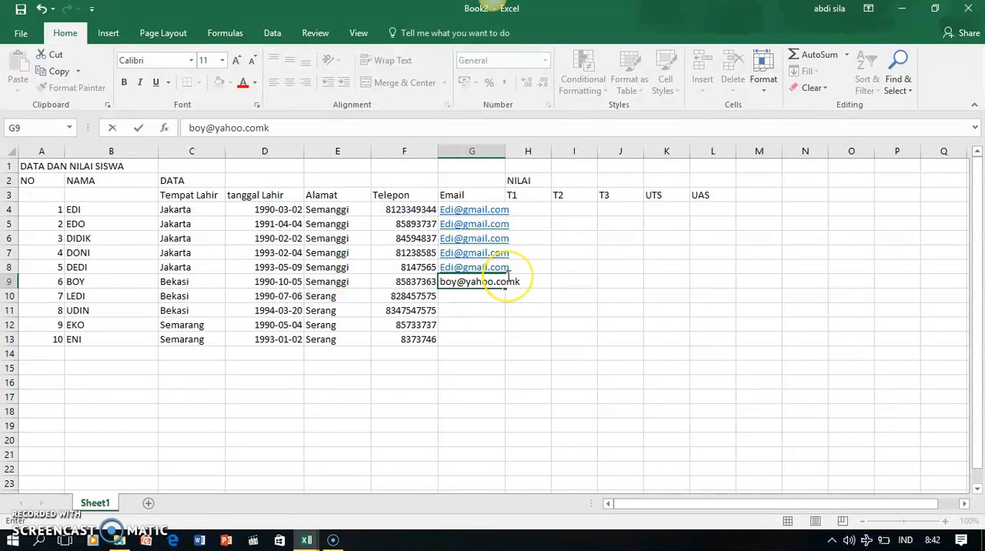
pyautogui.moveTo(504, 291); pyautogui.dragTo(508, 346)
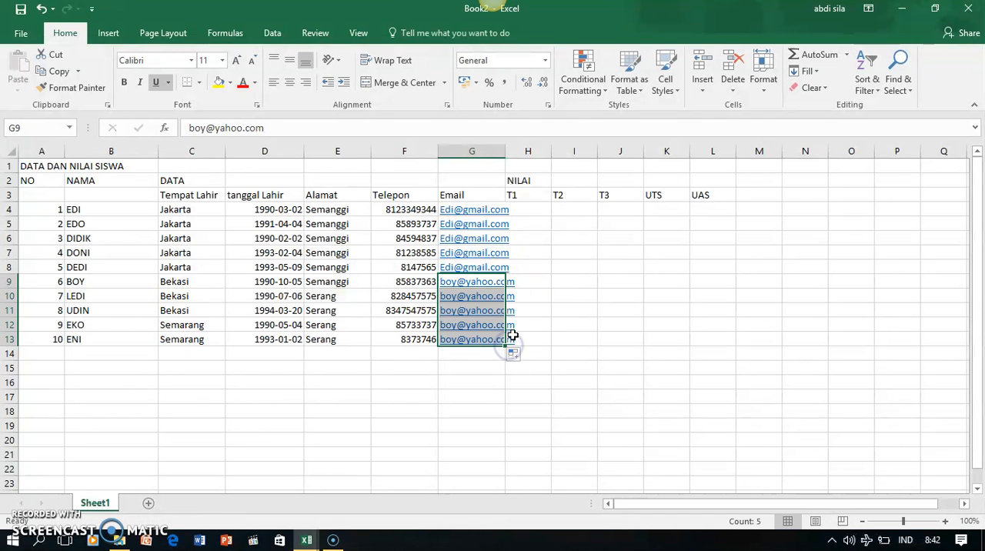
pyautogui.moveTo(508, 155); pyautogui.dragTo(518, 151)
# Fill the T1 grades with 90 in H4:H9 and 86 in H10:H13
pyautogui.click(534, 208)
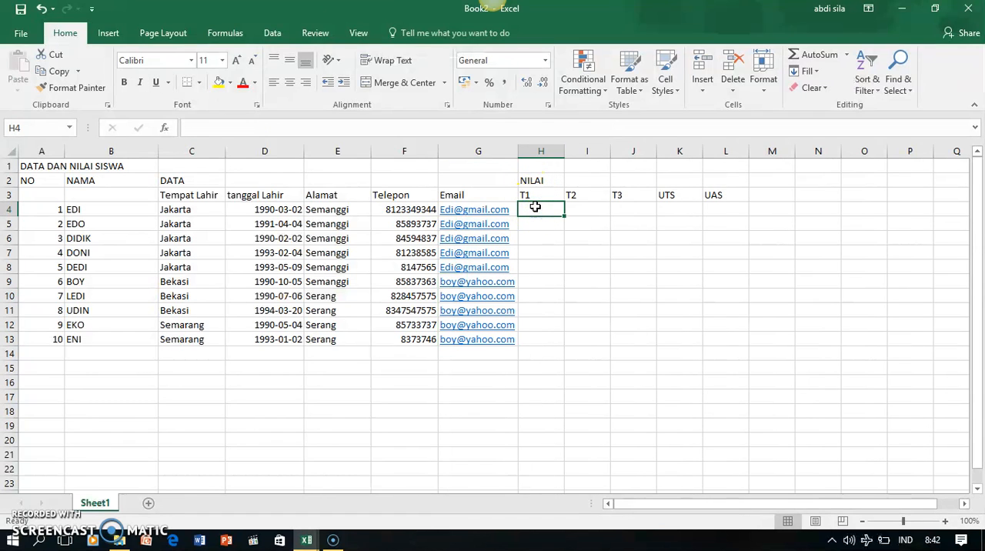
pyautogui.write('90')
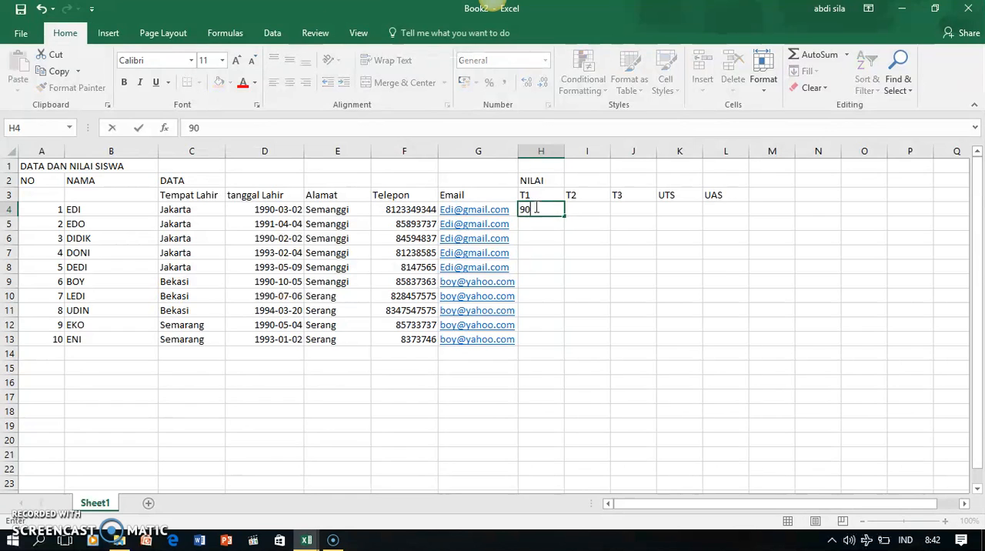
pyautogui.moveTo(566, 217); pyautogui.dragTo(566, 285)
pyautogui.click(528, 295)
pyautogui.write('86')
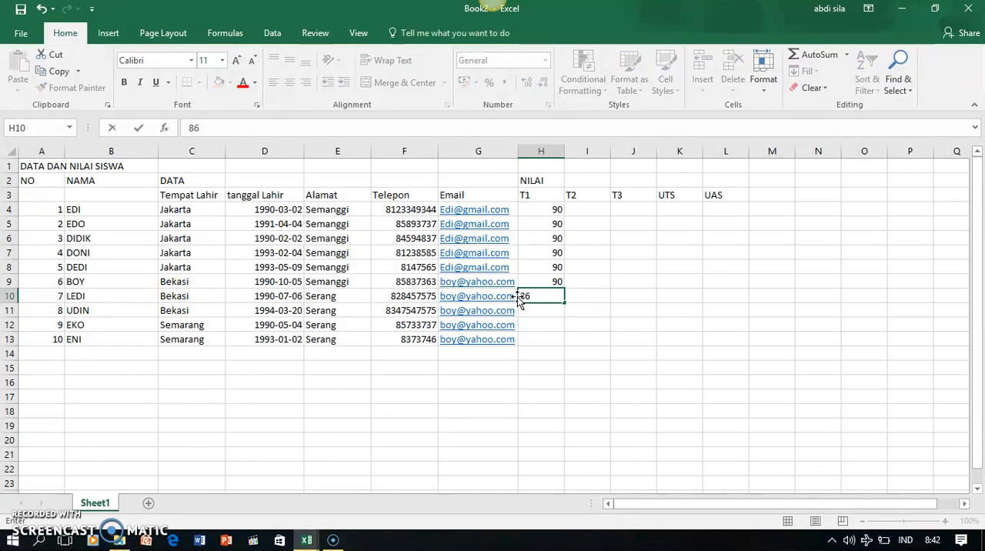
pyautogui.click(564, 301)
pyautogui.moveTo(565, 302); pyautogui.dragTo(565, 341)
# Fill the T2 grades with 78 in I4:I8 and 85 in I9:I13
pyautogui.click(596, 210)
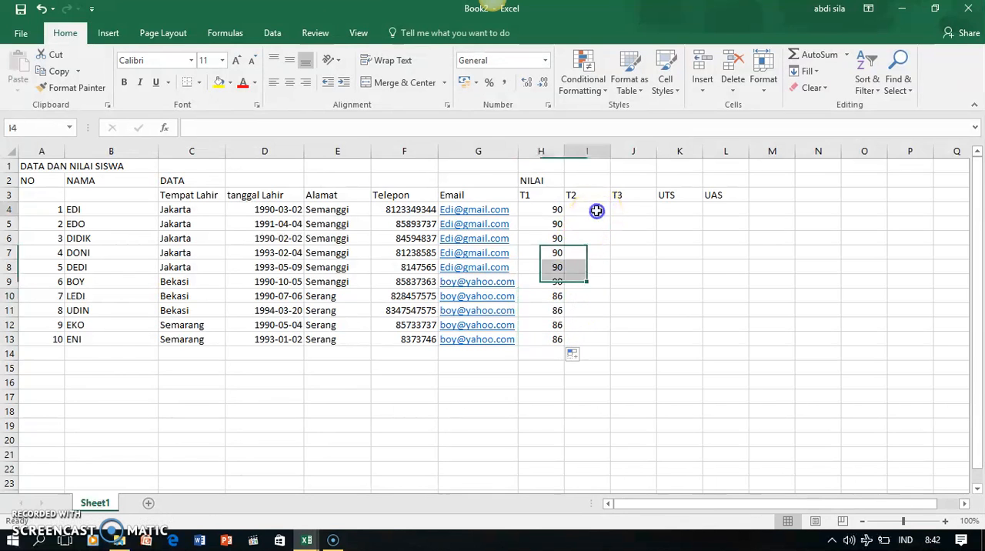
pyautogui.write('78')
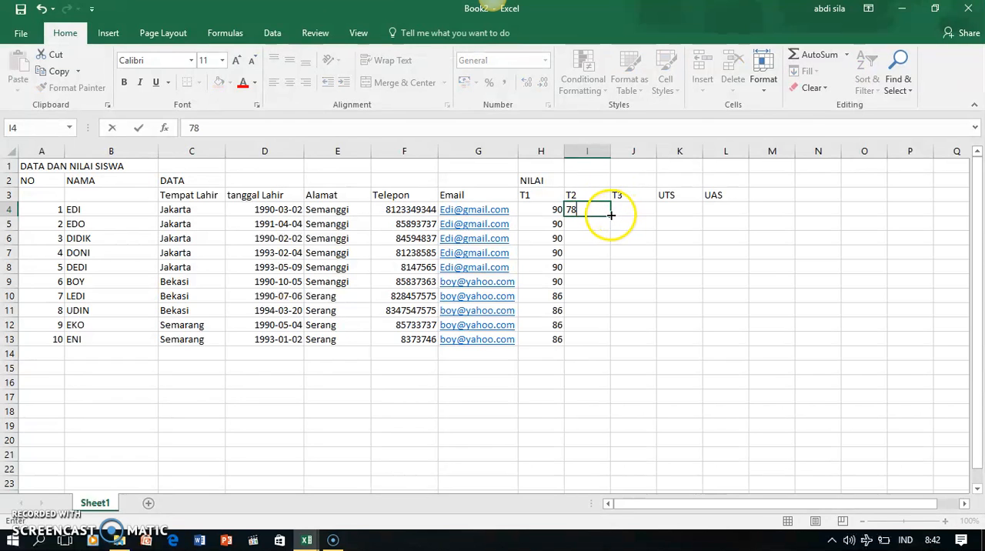
pyautogui.moveTo(610, 217); pyautogui.dragTo(613, 269)
pyautogui.click(583, 282)
pyautogui.write('8')
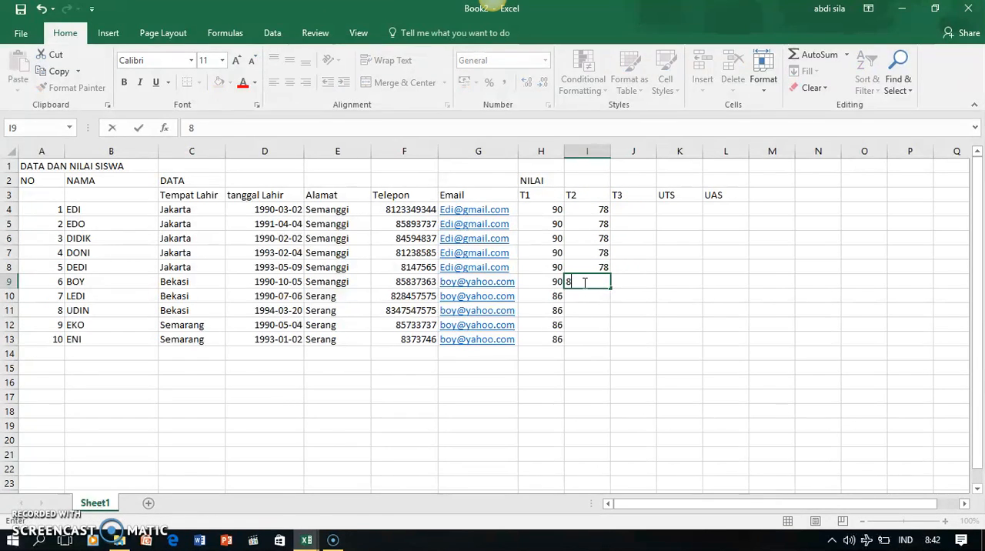
pyautogui.moveTo(610, 287); pyautogui.dragTo(608, 347)
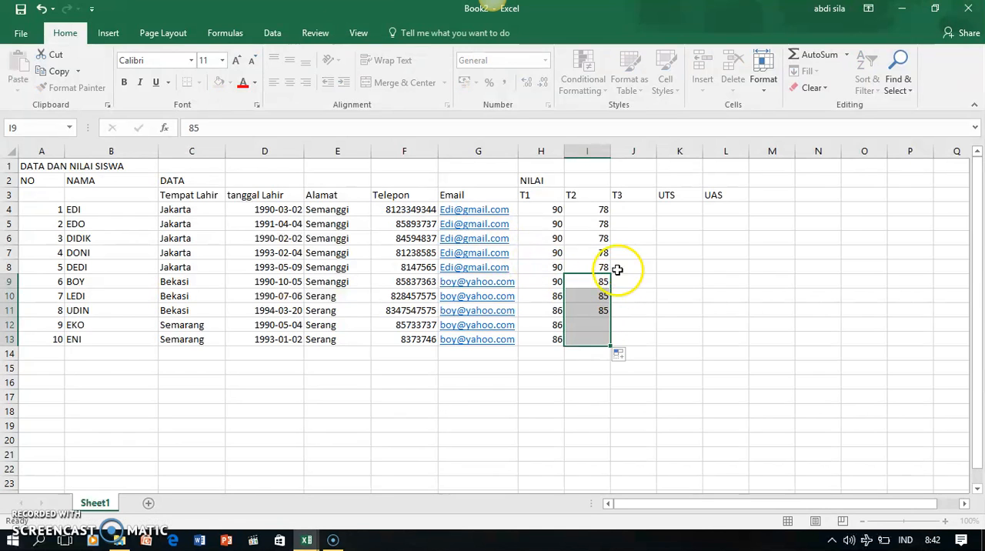
# Fill the T3 grades with 95 in J4:J7 and 92 in J8:J13
pyautogui.click(648, 205)
pyautogui.write('9')
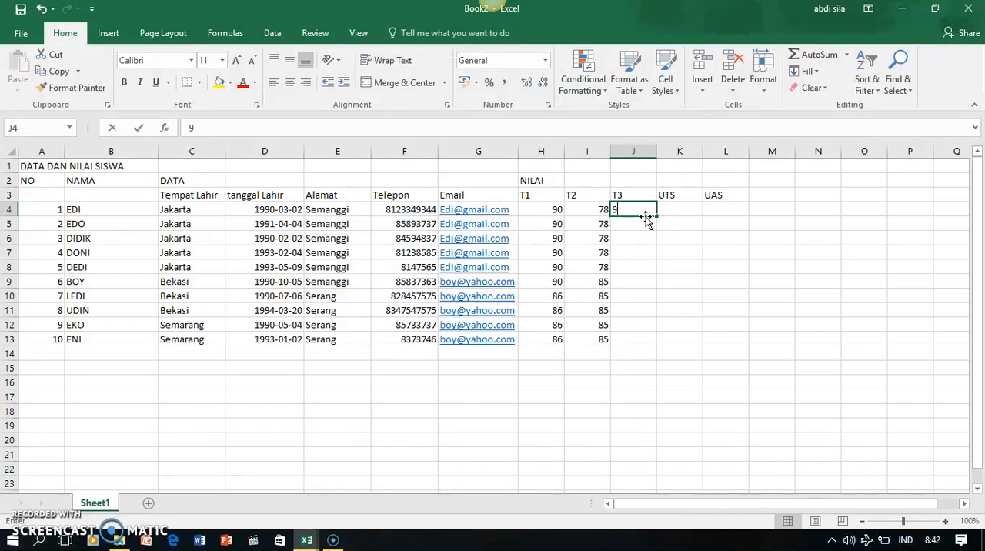
pyautogui.write('05')
pyautogui.moveTo(658, 217); pyautogui.dragTo(653, 258)
pyautogui.click(649, 266)
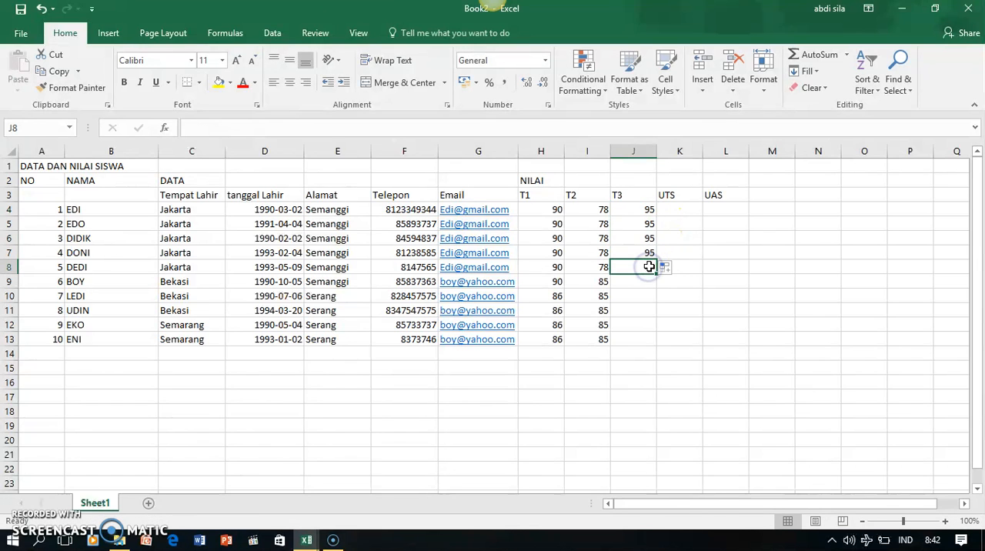
pyautogui.write('92')
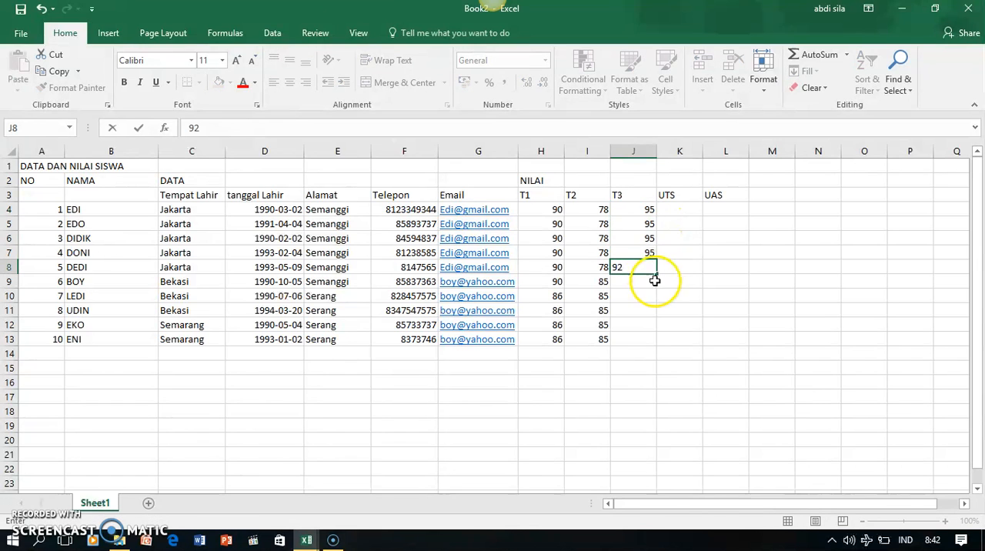
pyautogui.moveTo(656, 277); pyautogui.dragTo(655, 339)
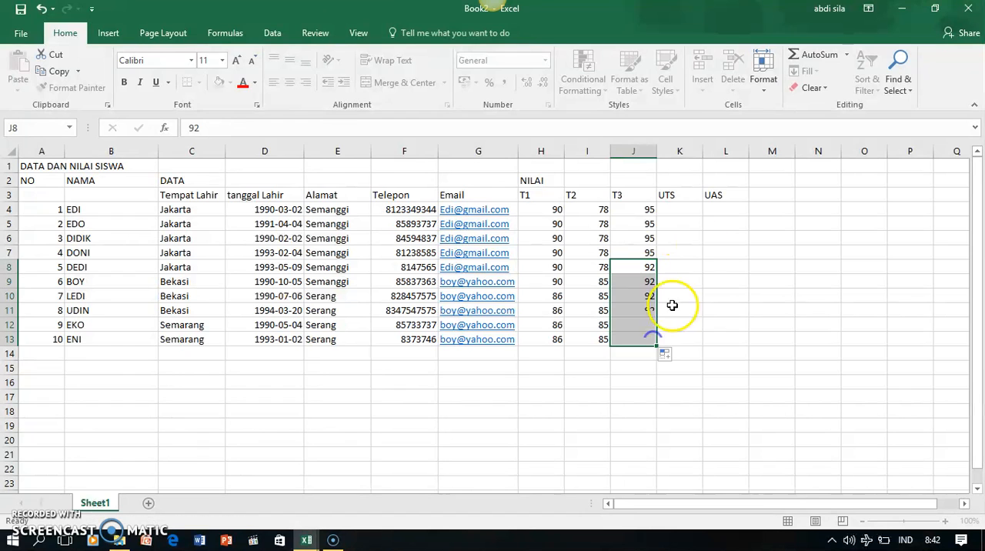
# Fill the UTS grades with 80 in K4:K10, 50 in K11:K12 and 78 in K13
pyautogui.click(680, 209)
pyautogui.write('80')
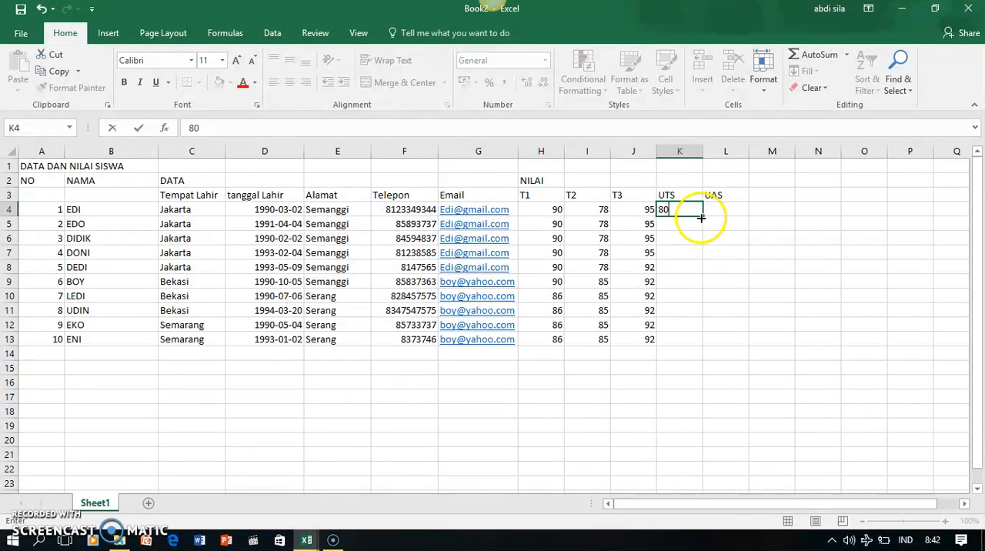
pyautogui.moveTo(700, 216); pyautogui.dragTo(683, 292)
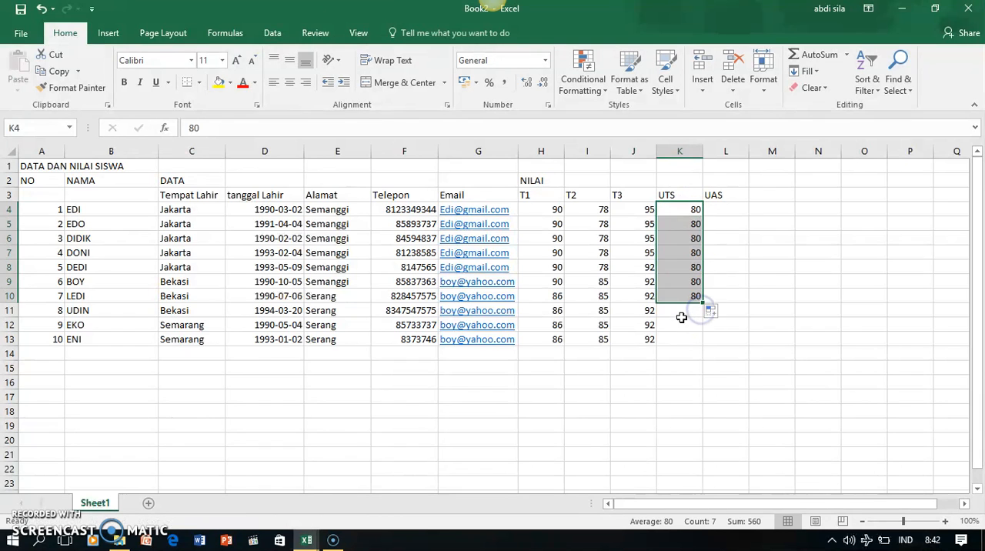
pyautogui.click(683, 311)
pyautogui.write('50')
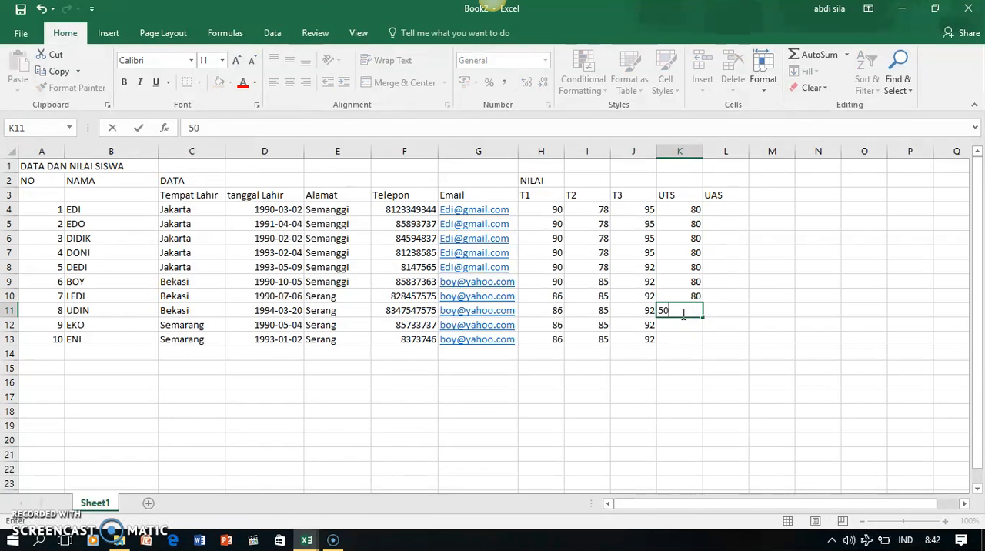
pyautogui.moveTo(703, 317); pyautogui.dragTo(704, 332)
pyautogui.click(688, 336)
pyautogui.write('78')
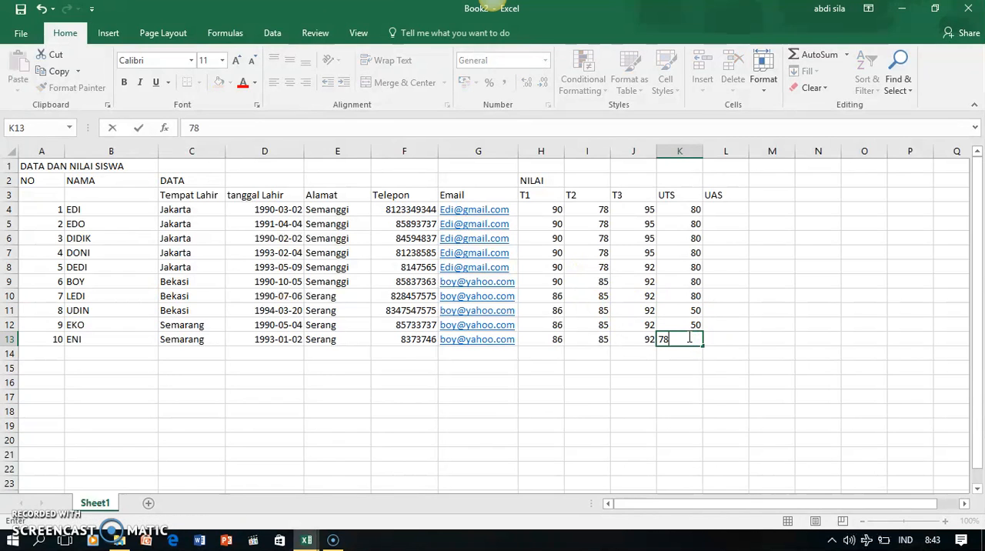
# Fill the UAS grades with 50 in L4:L6 and 90 in L7:L13
pyautogui.click(729, 212)
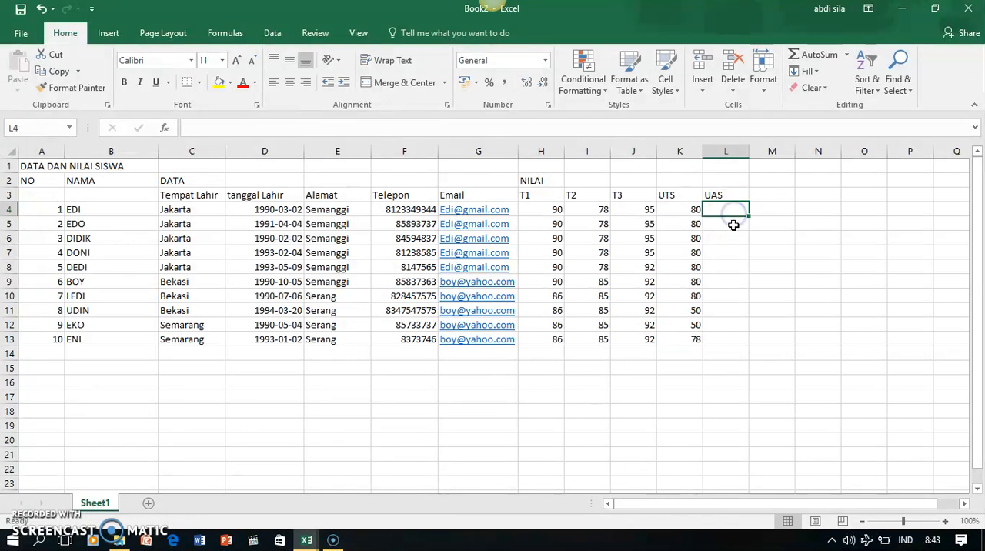
pyautogui.write('50')
pyautogui.click(746, 217)
pyautogui.moveTo(748, 217); pyautogui.dragTo(745, 245)
pyautogui.click(731, 252)
pyautogui.write('90')
pyautogui.click(752, 250)
pyautogui.moveTo(748, 259); pyautogui.dragTo(744, 346)
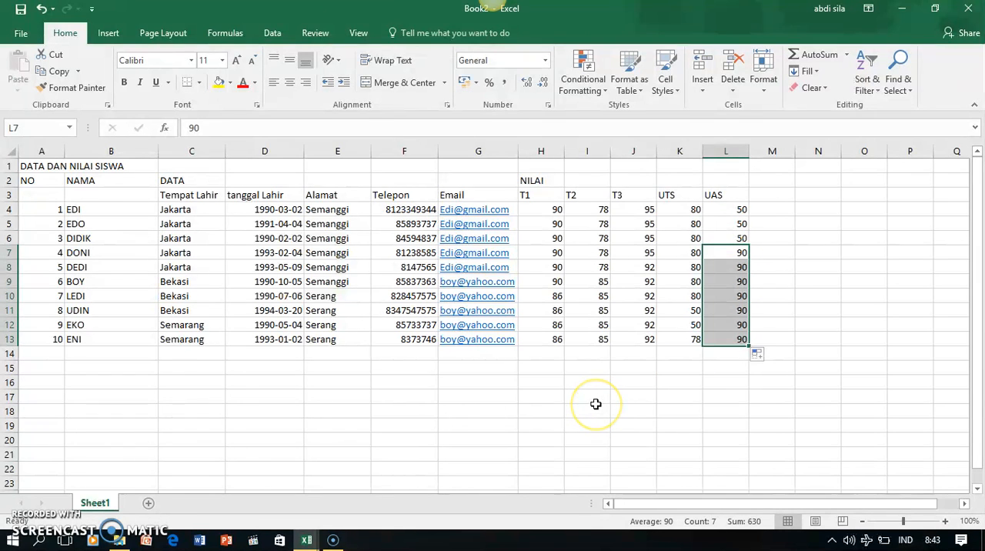